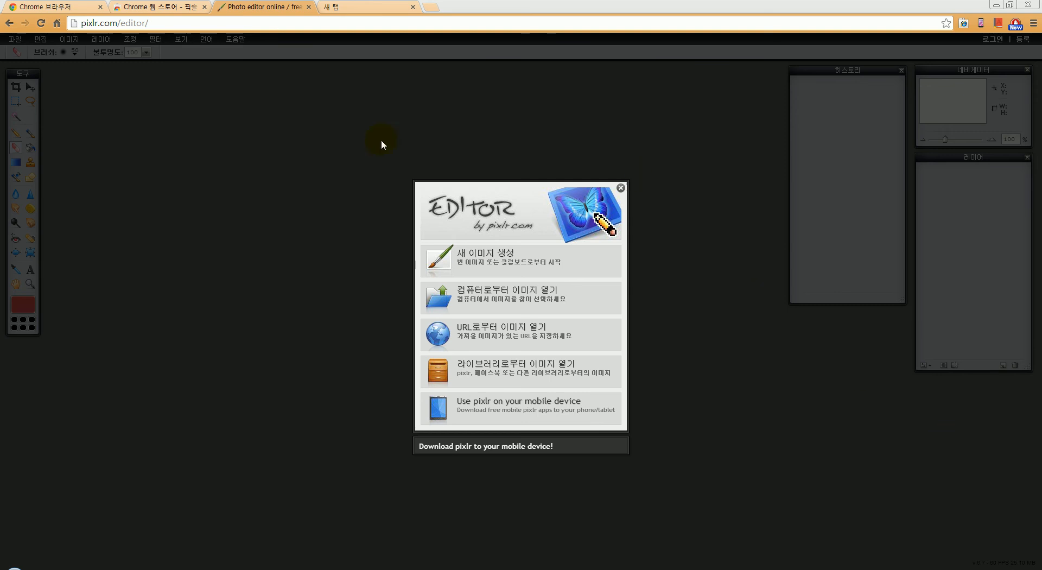
Step: Open the kitten image 픽슬러_이미지에디터1 from the computer, in the 2013중앙대_교대원_2학기강의 folder under 내 문서 and Camtasia Studio
left_click(591, 302)
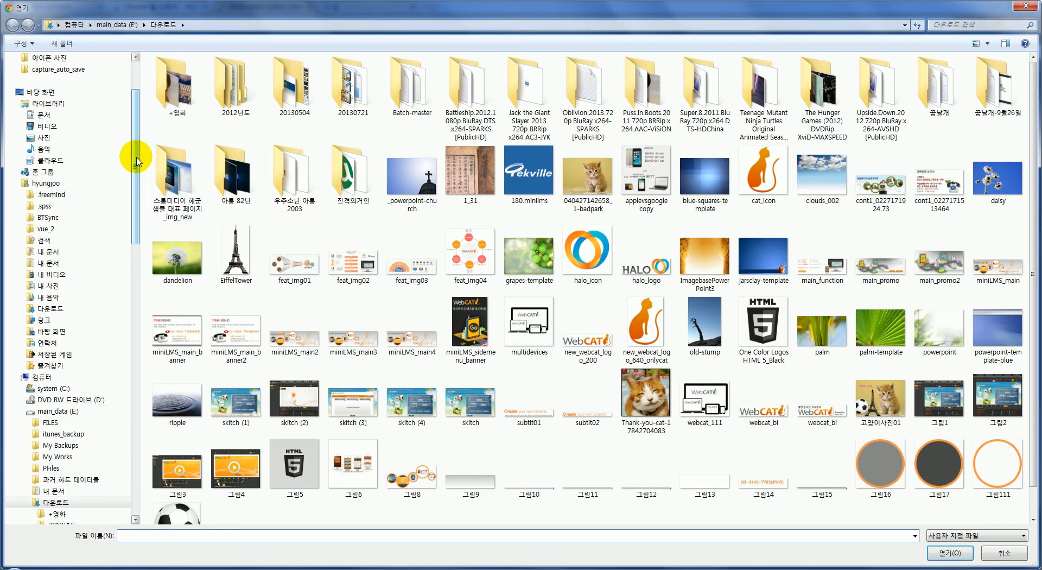
left_click_drag(133, 158, 139, 132)
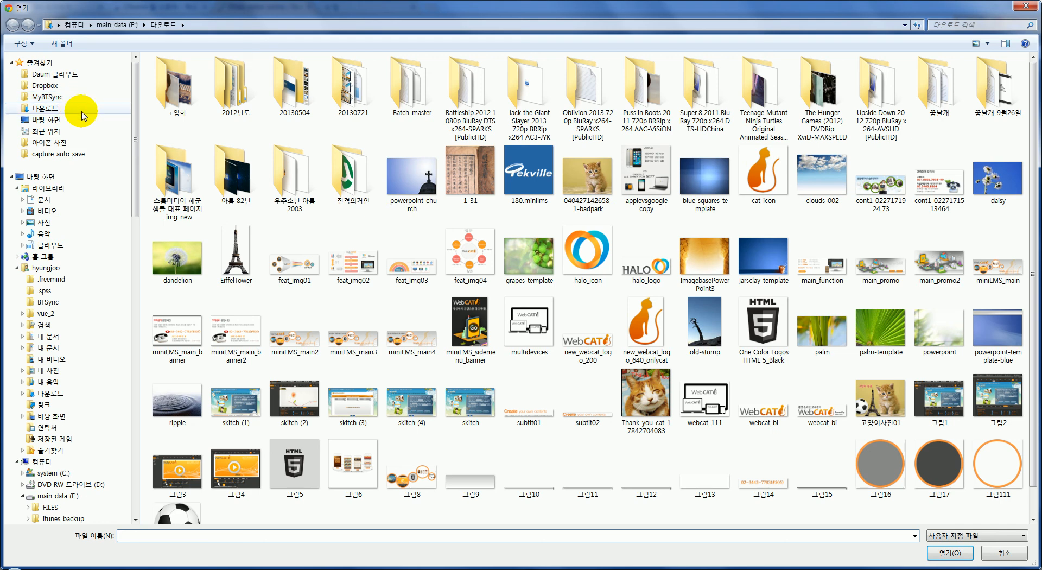
left_click(23, 199)
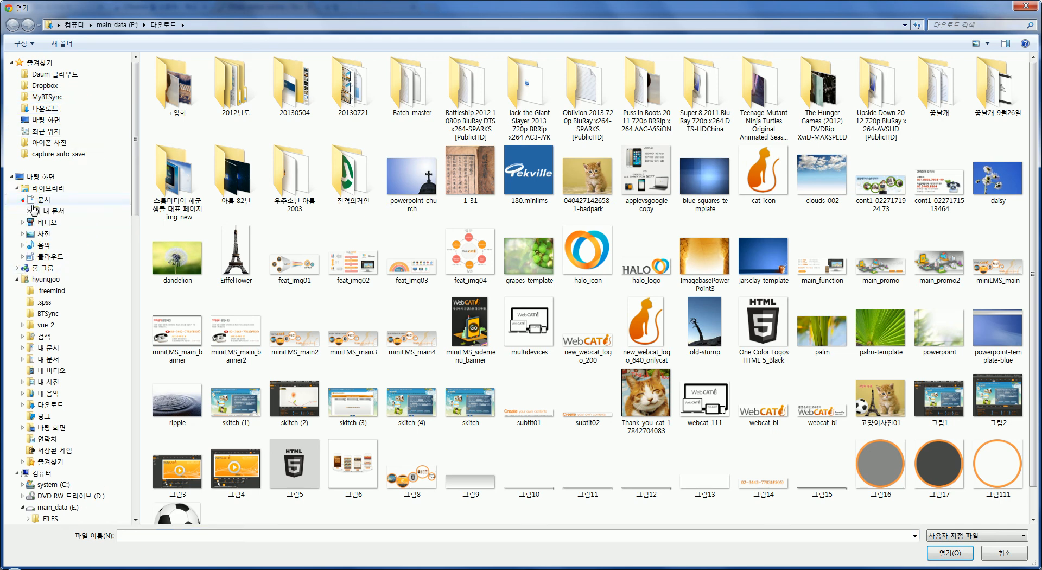
left_click(56, 212)
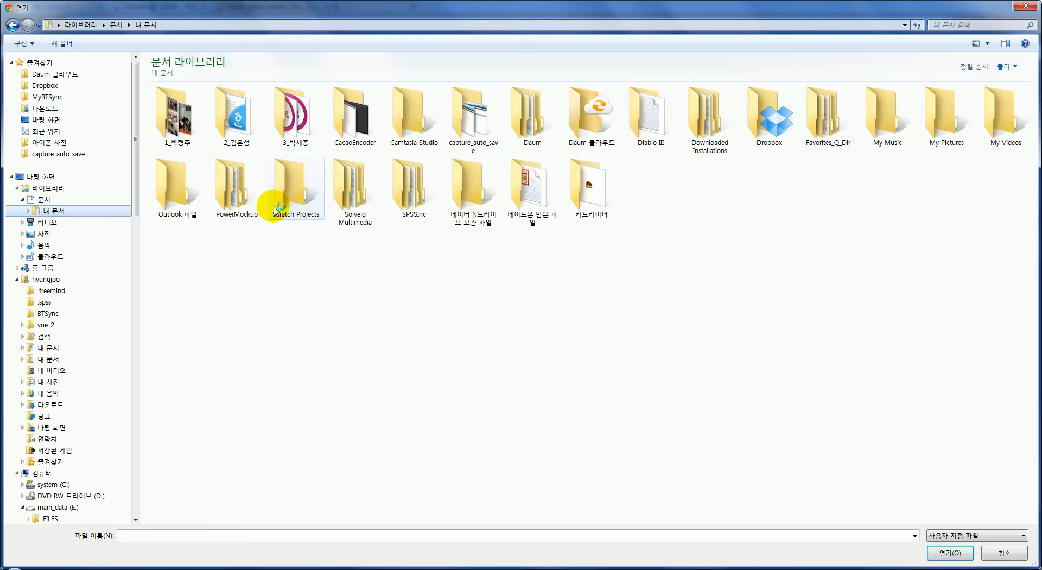
left_click(412, 118)
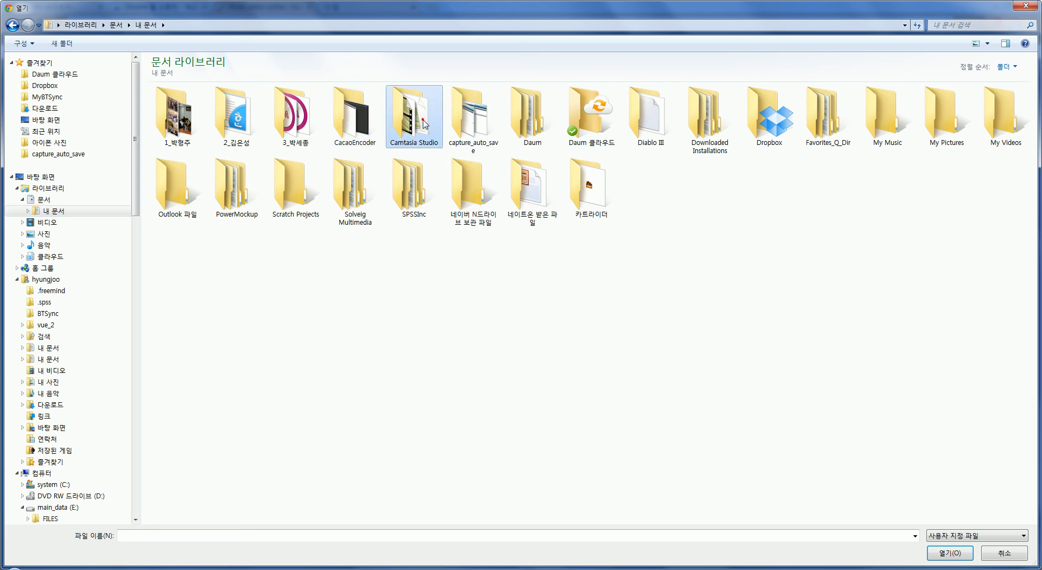
key("Return")
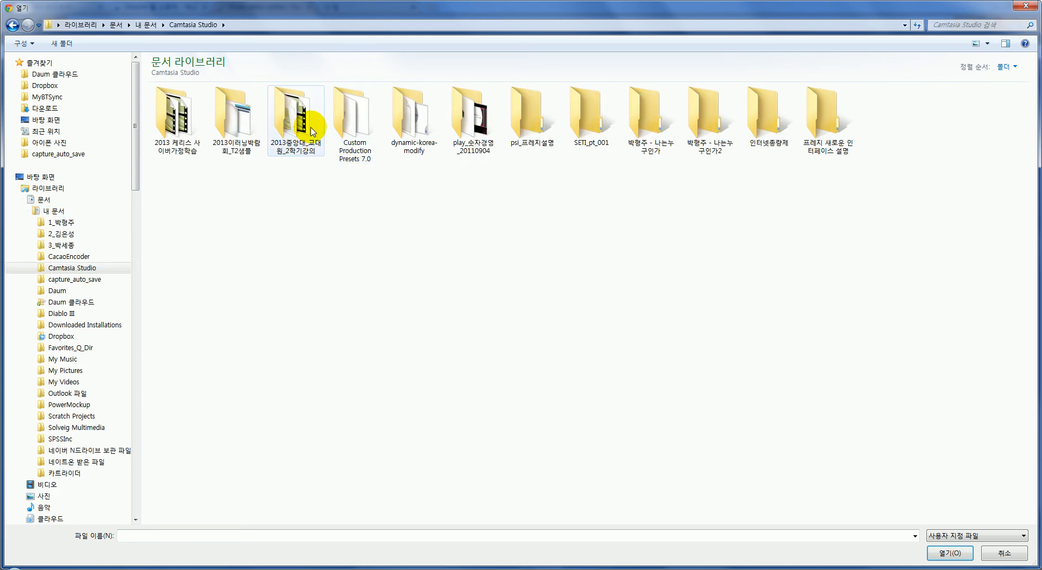
left_click(298, 129)
key("Return")
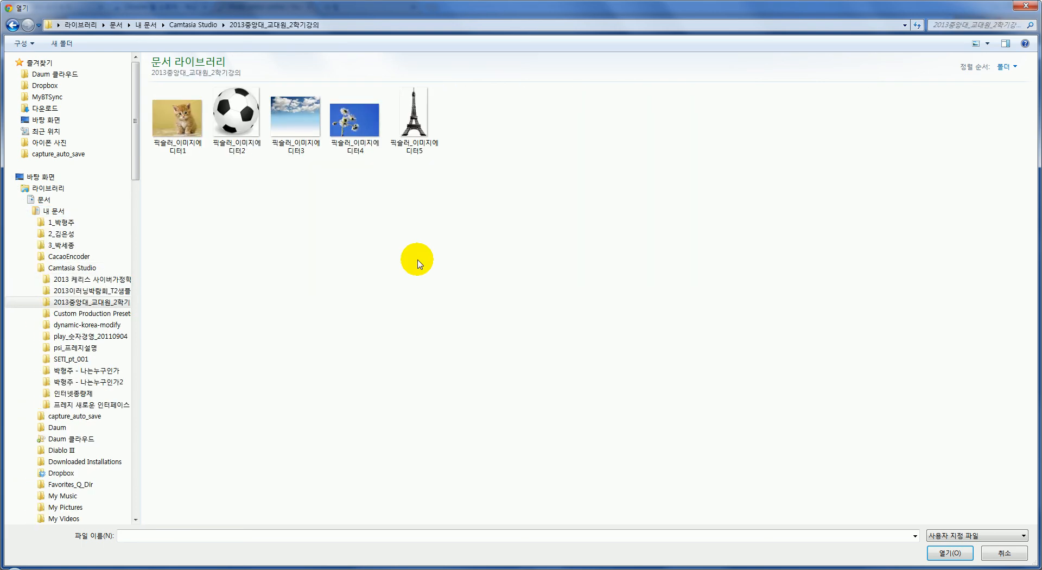
left_click(186, 131)
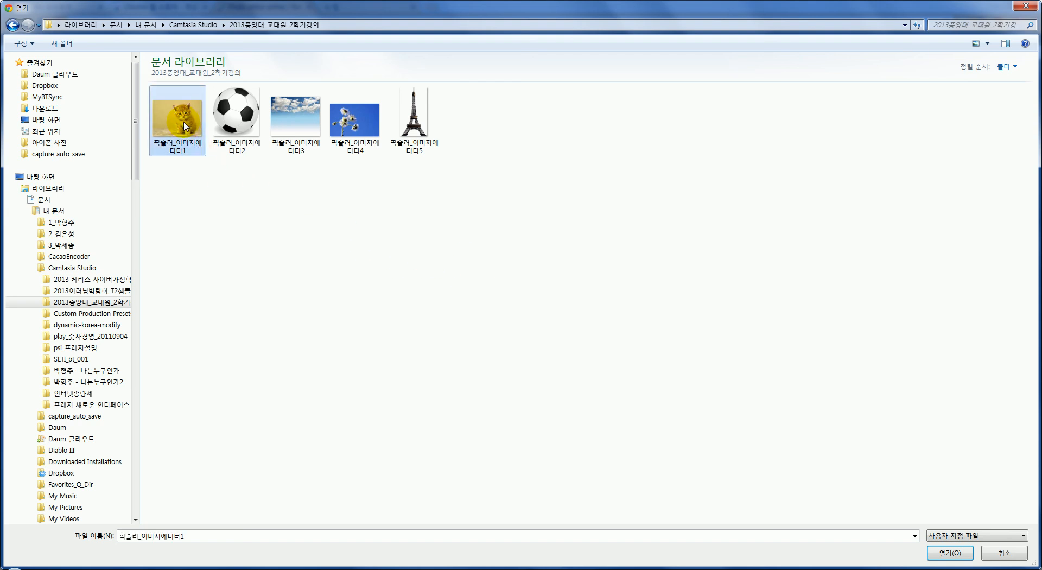
double_click(184, 121)
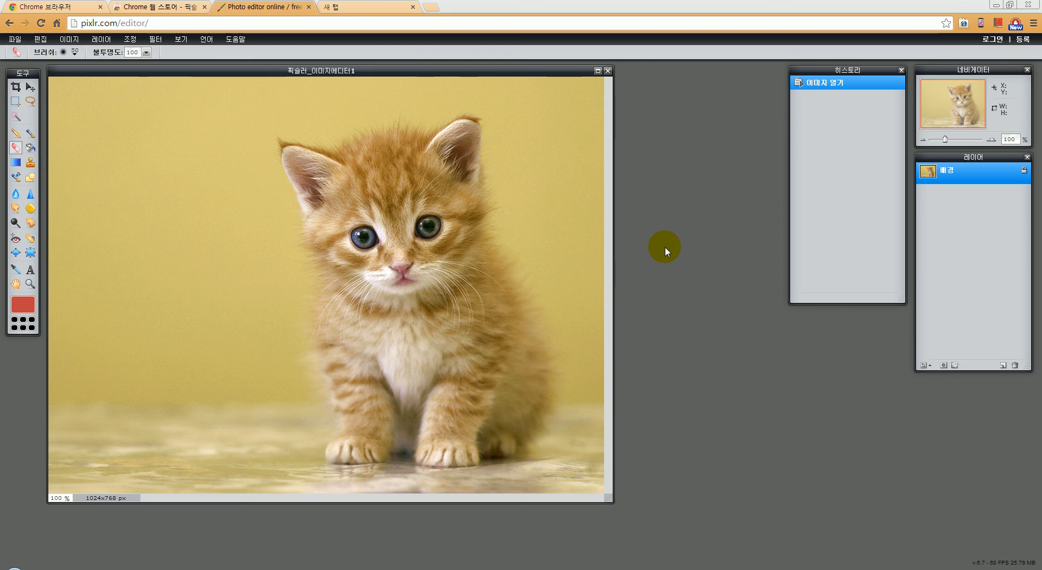
Step: Activate the Move tool, unlock the kitten image's background layer, and toggle the layer's visibility off and back on
left_click(30, 87)
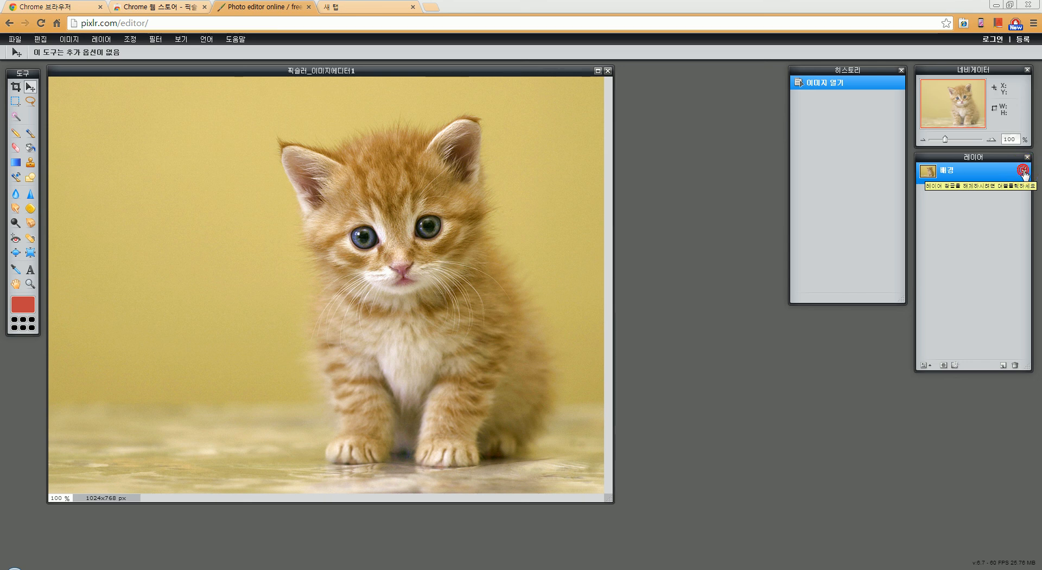
double_click(1024, 173)
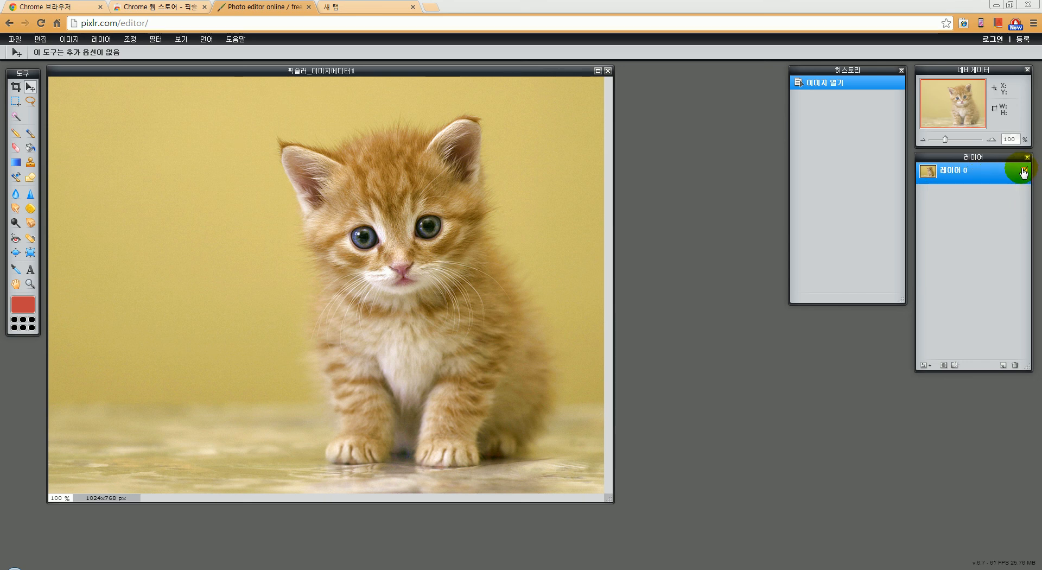
left_click(1024, 171)
left_click(1024, 170)
left_click(1025, 171)
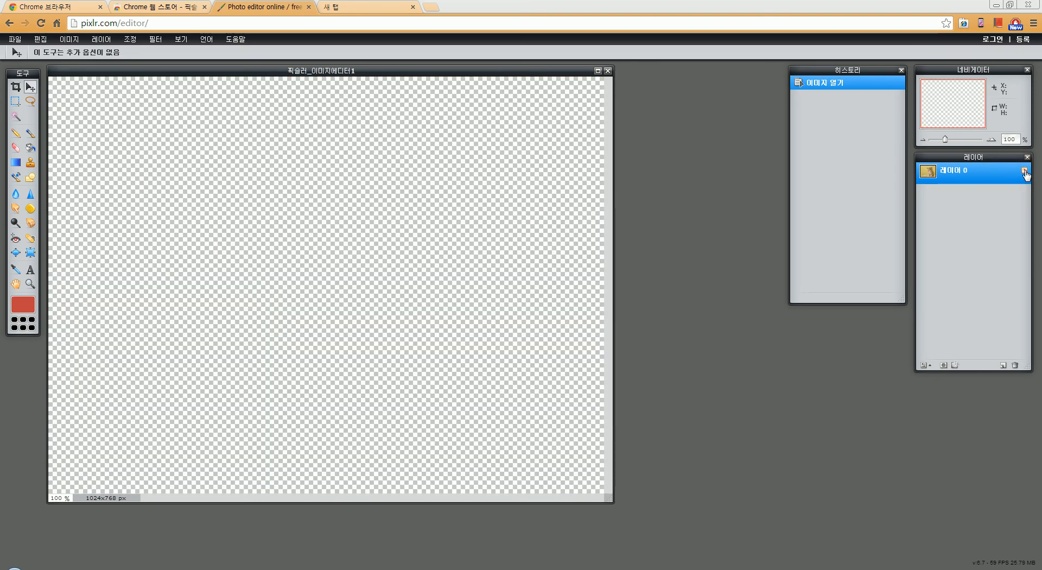
left_click(1025, 171)
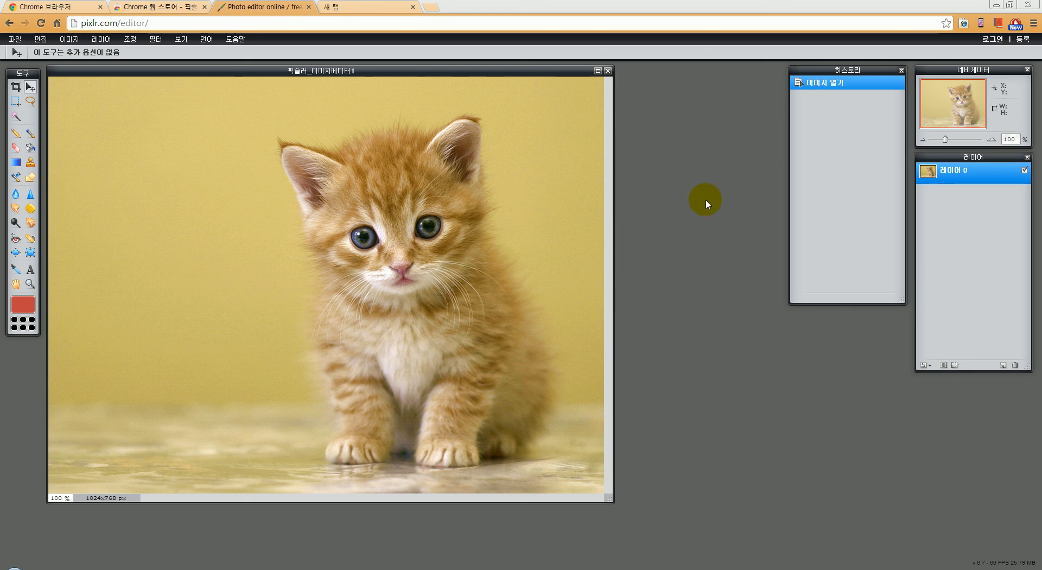
Step: Open the soccer ball image 픽슬러_이미지에디터2 from the computer as a second document
left_click(15, 42)
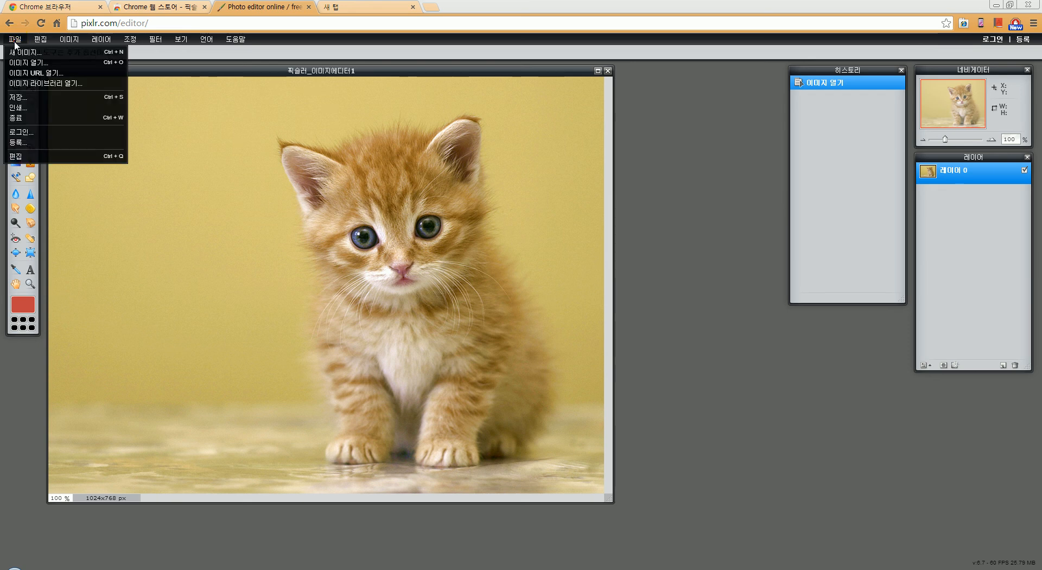
left_click(42, 63)
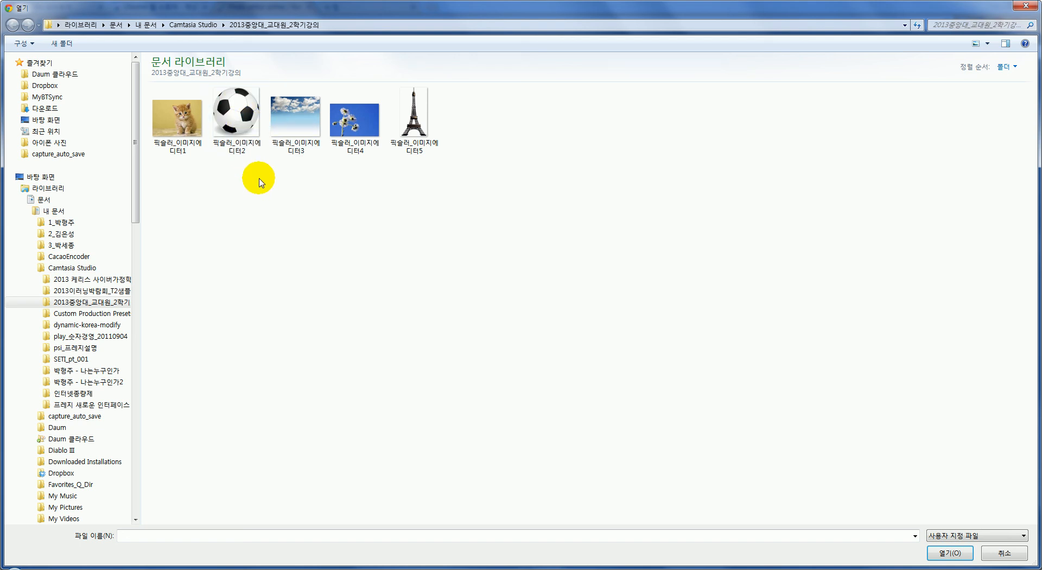
double_click(236, 115)
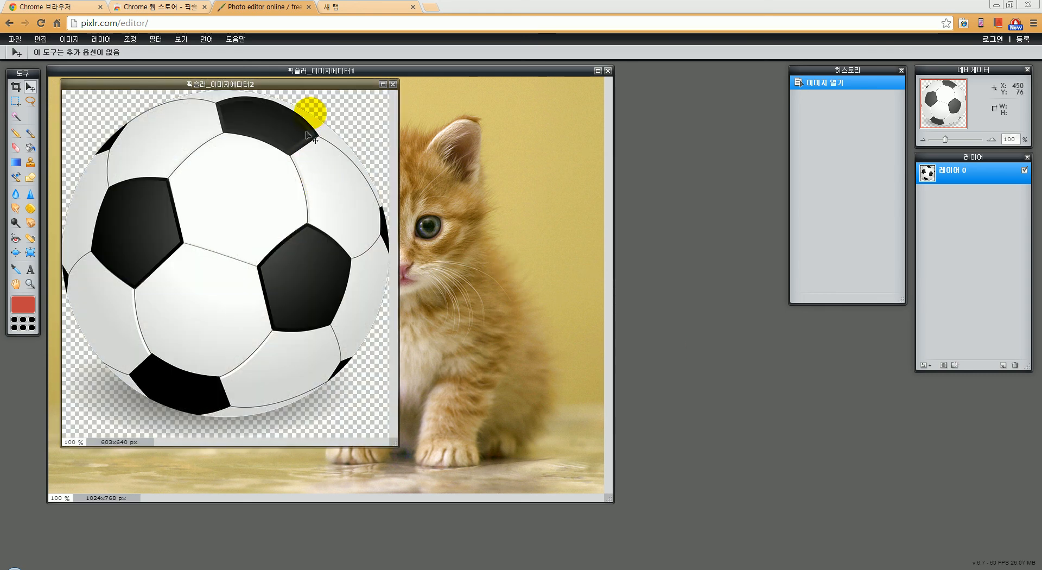
Step: Rearrange the two image windows so the kitten sits further right and the soccer ball overlaps it on the left
left_click_drag(315, 87, 305, 113)
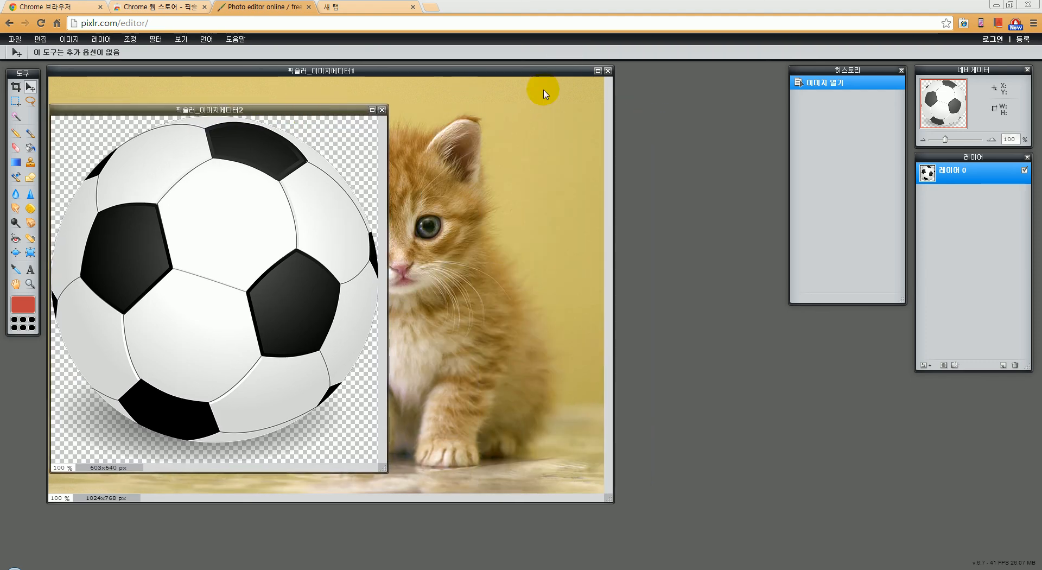
left_click(536, 71)
left_click_drag(588, 79, 702, 79)
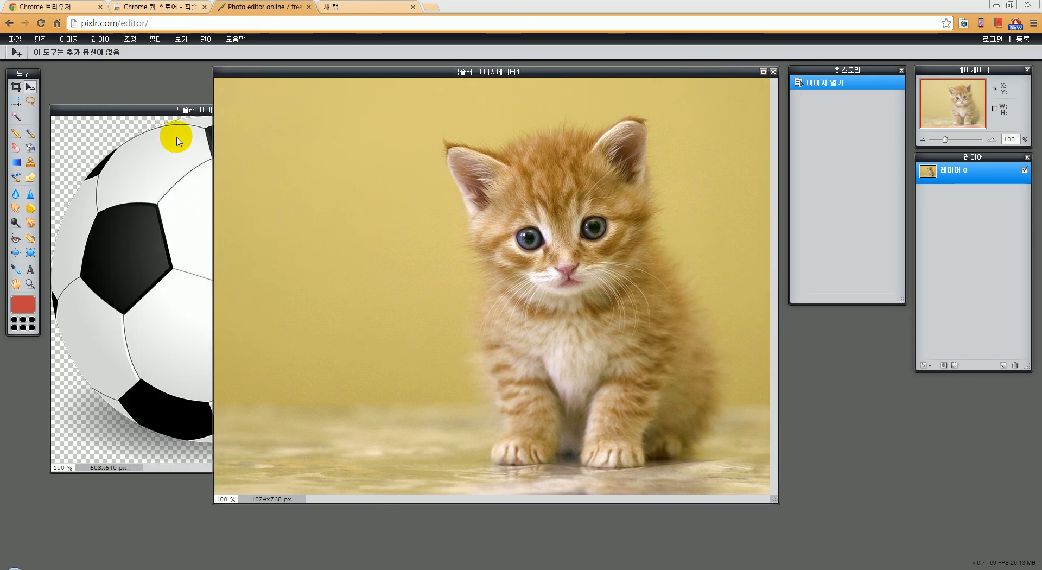
left_click(164, 114)
left_click_drag(176, 114, 185, 111)
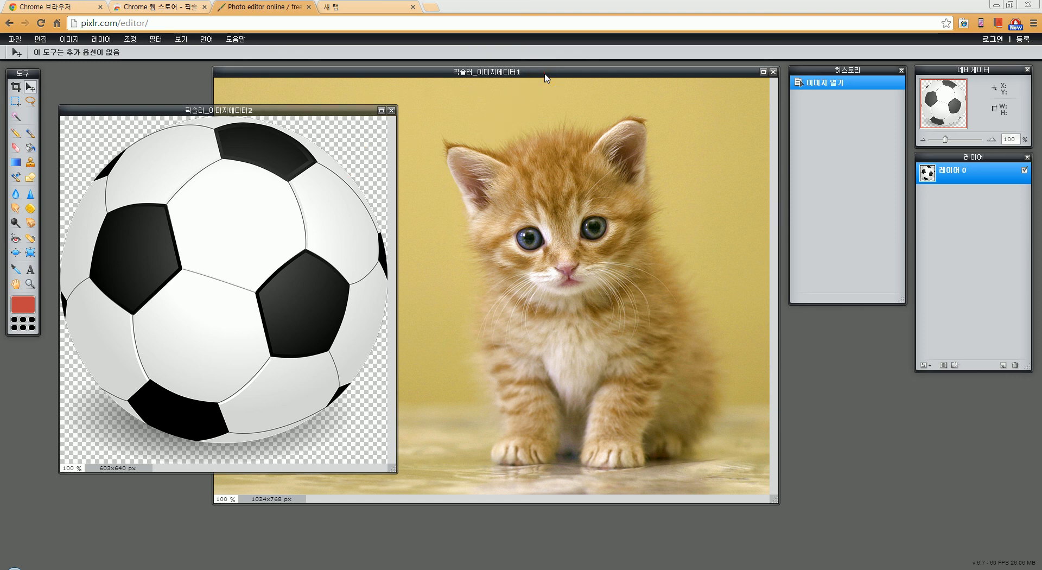
Step: Bring the kitten image window to the front, and return to the soccer ball window
left_click(375, 84)
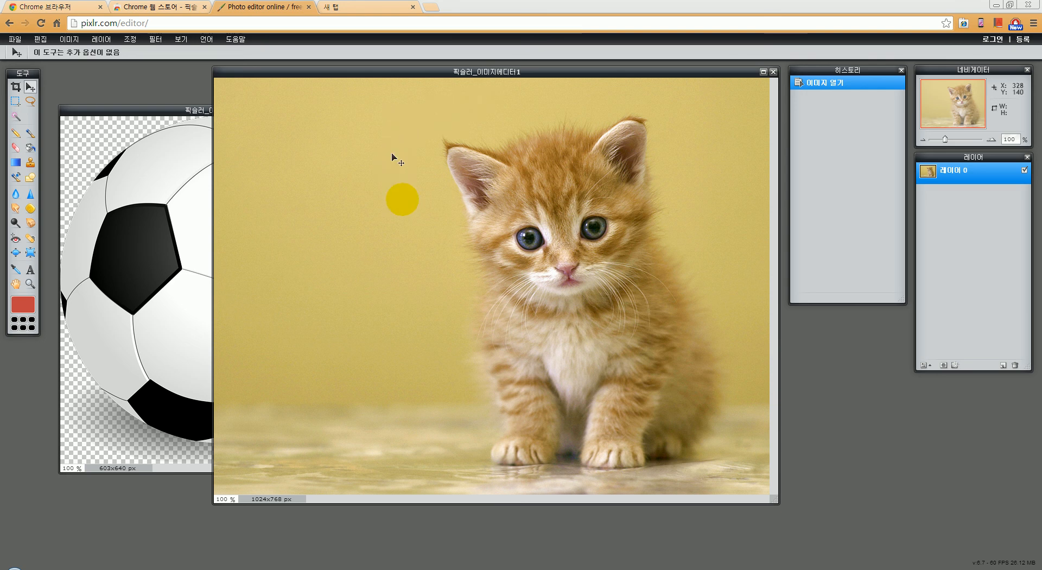
left_click(152, 116)
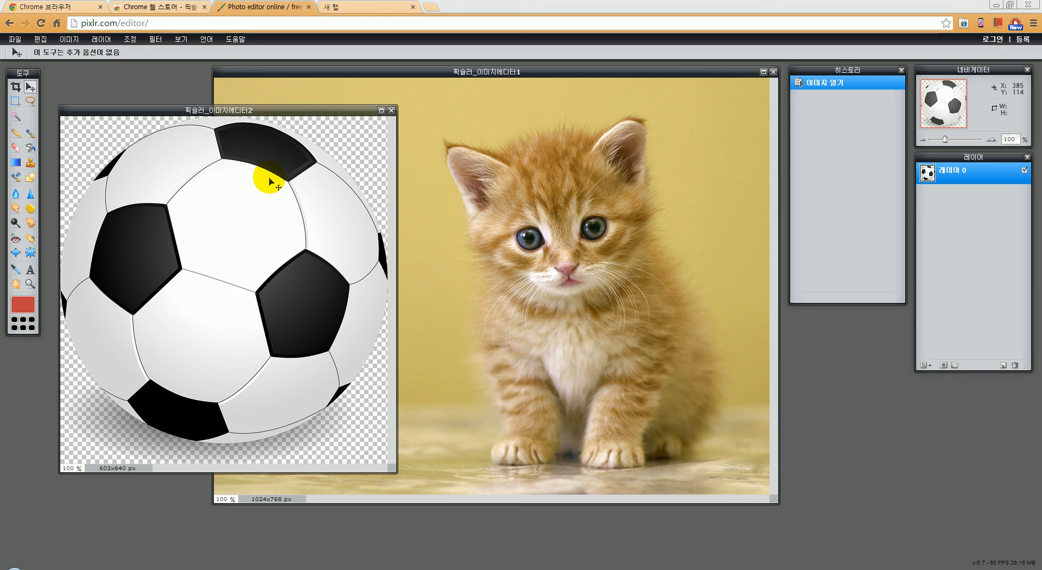
left_click(350, 113)
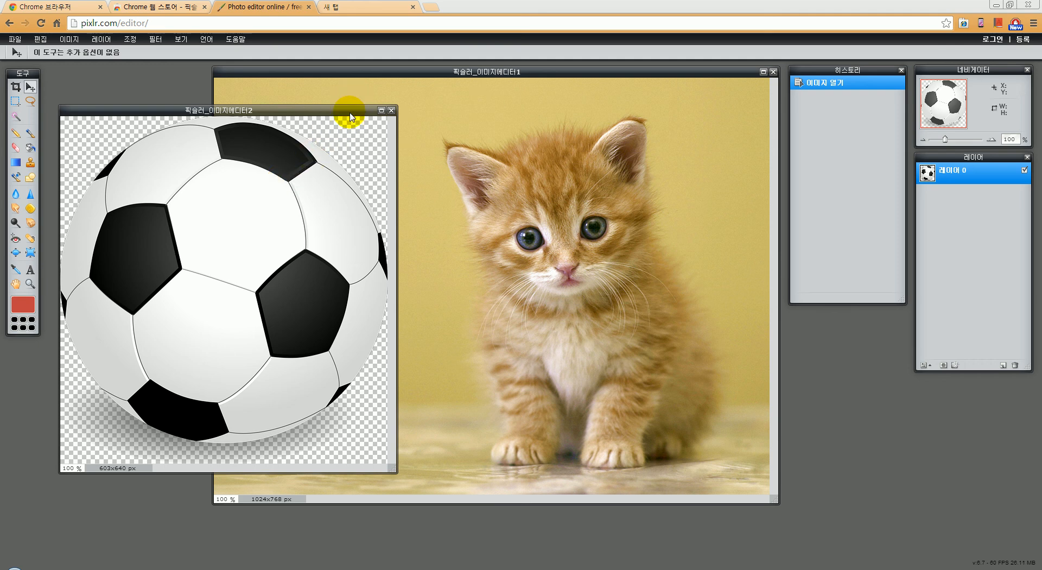
Step: Switch to the empty browser tab, search Google for "꽃 png" and show the image results
left_click(361, 7)
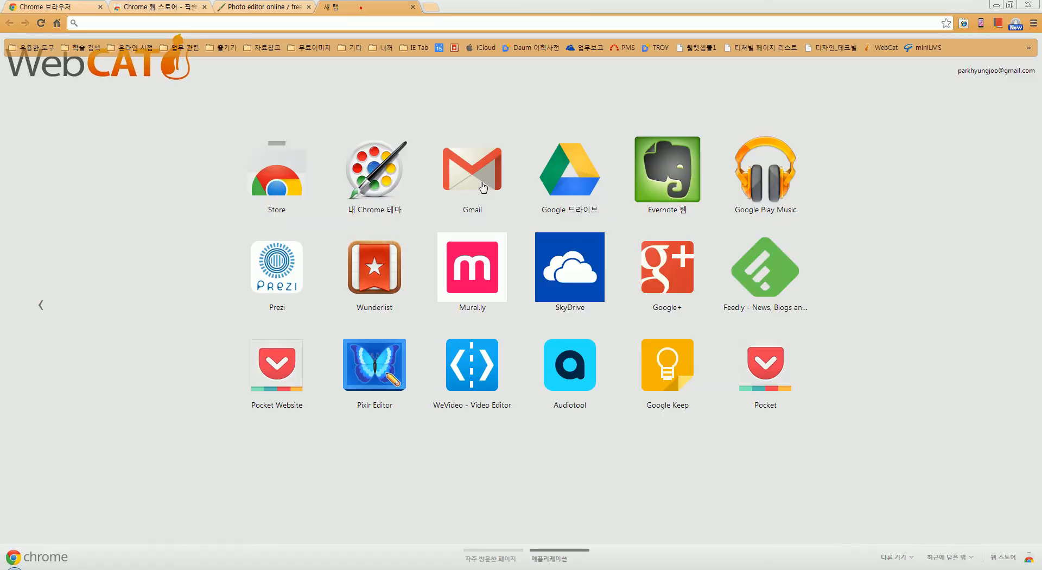
left_click(512, 24)
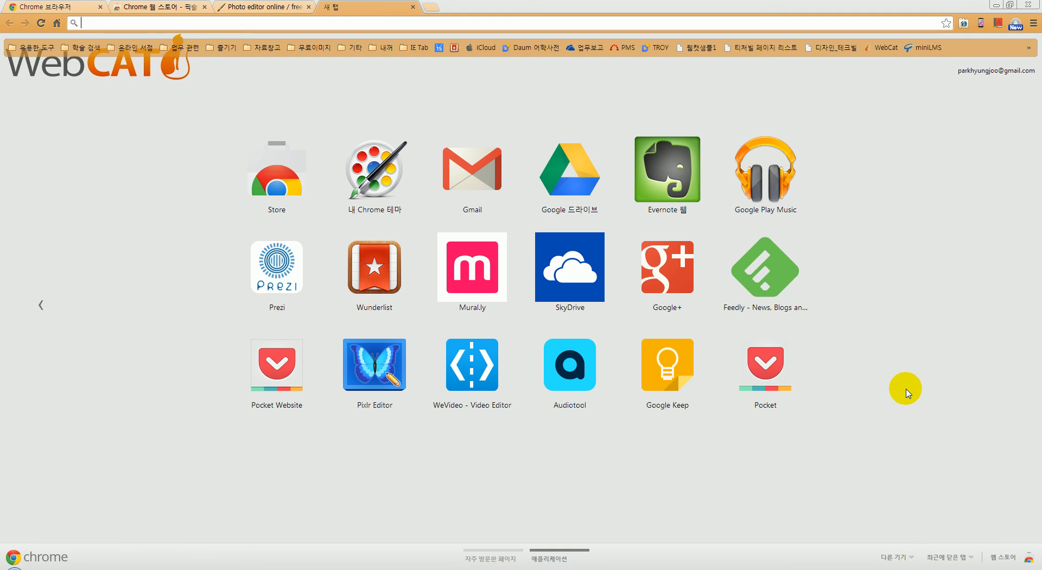
type("꼬")
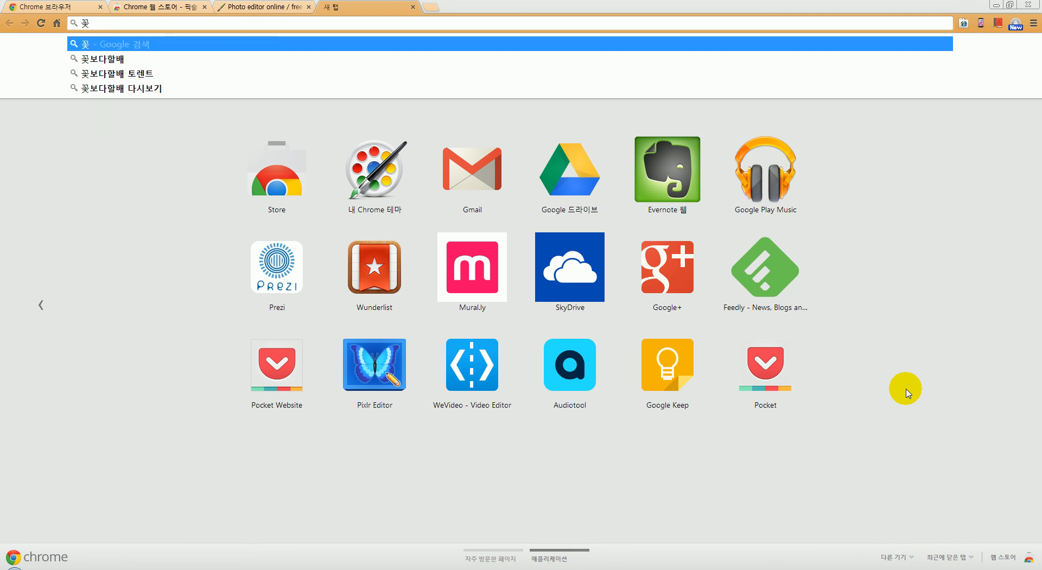
type("ㅊ png")
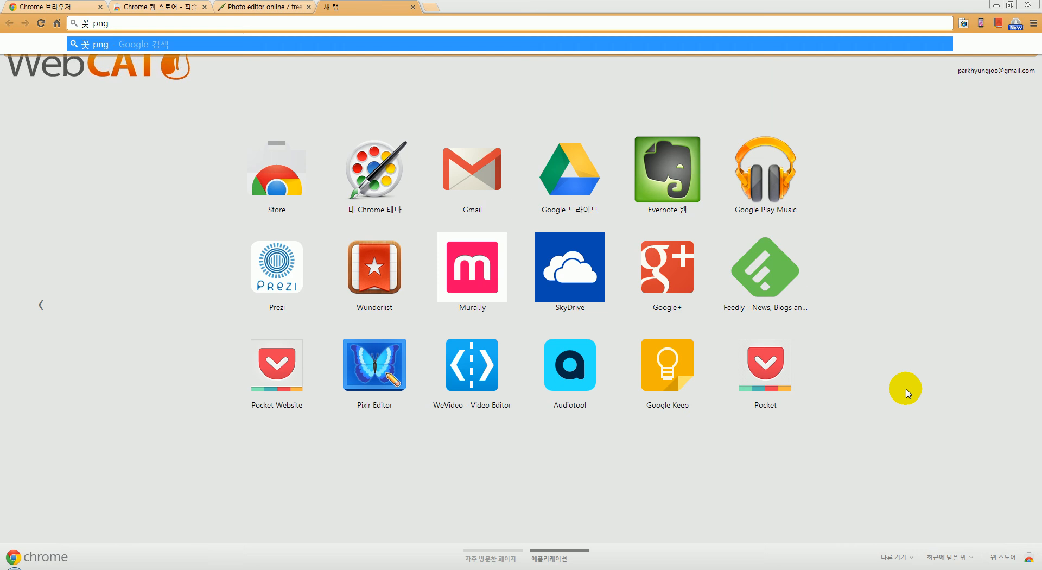
key("Return")
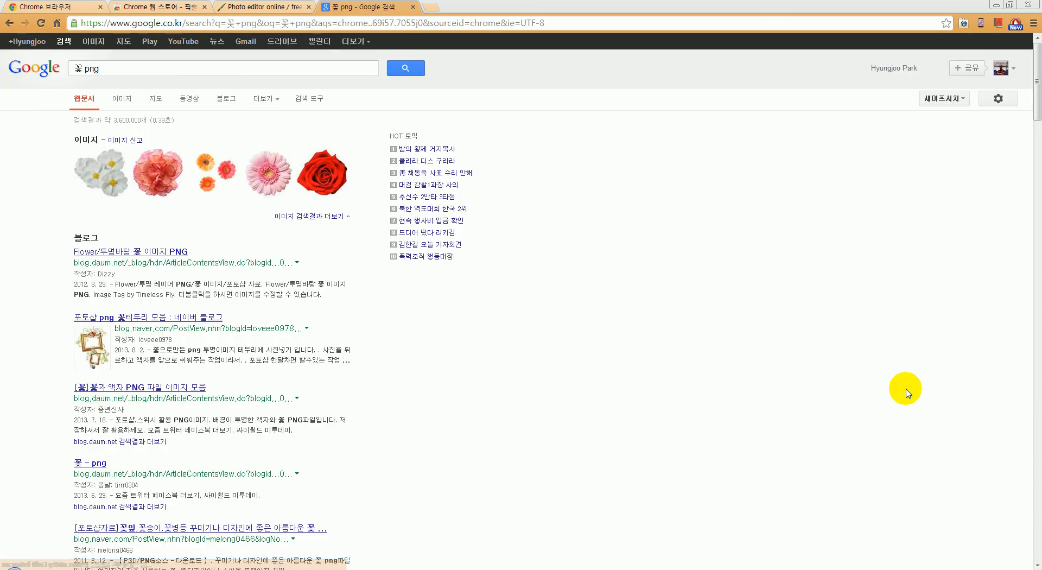
left_click(121, 100)
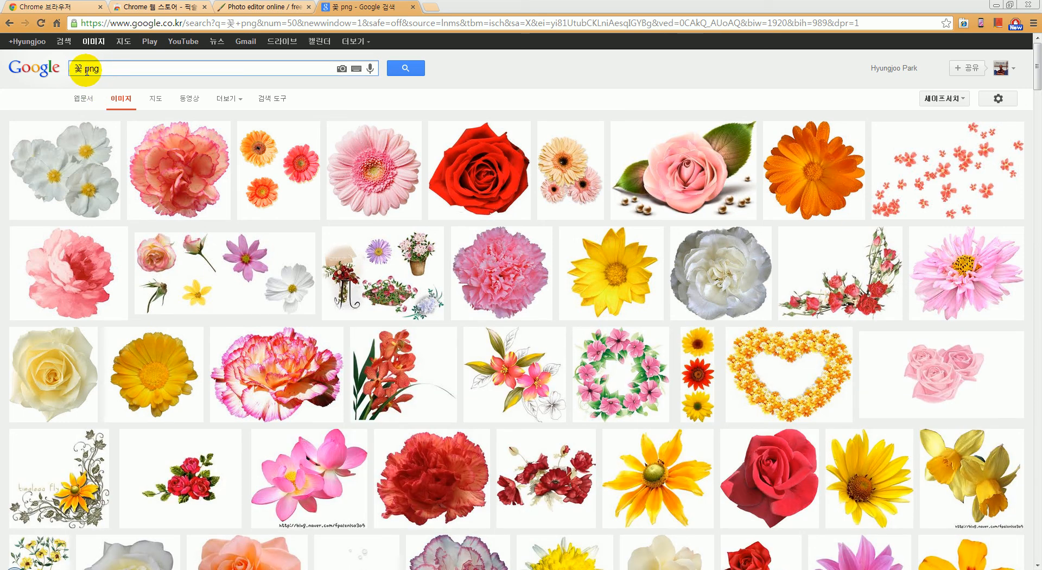
Step: Preview the pink gerbera flower from the image results and open its original image
double_click(101, 69)
left_click(116, 68)
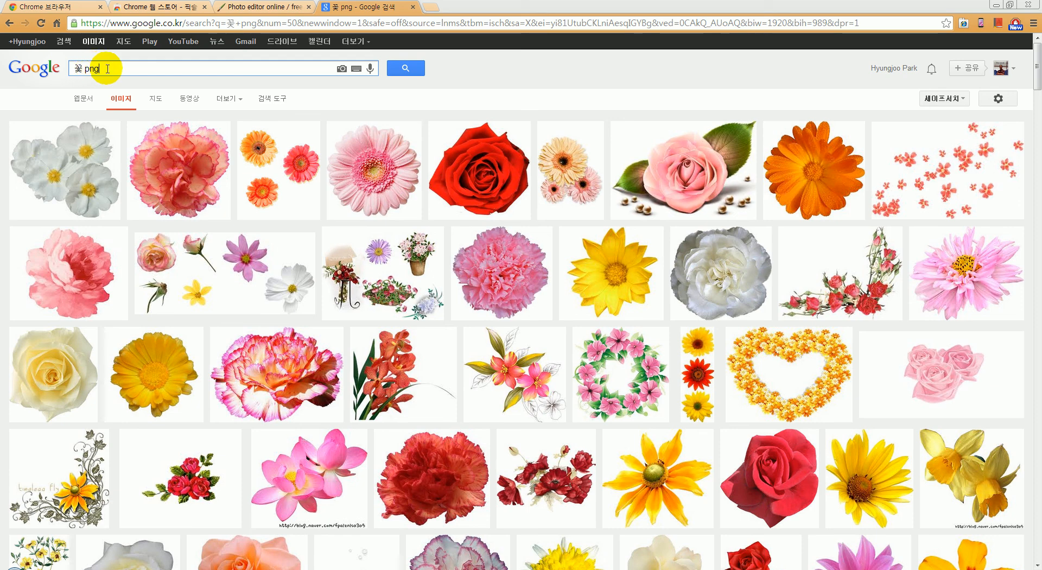
left_click(389, 190)
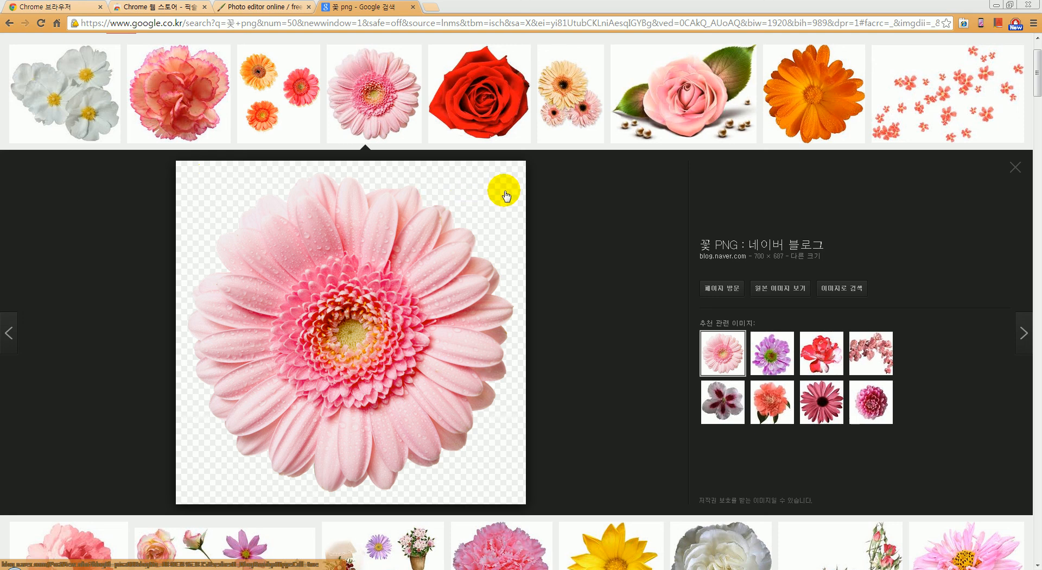
left_click(779, 288)
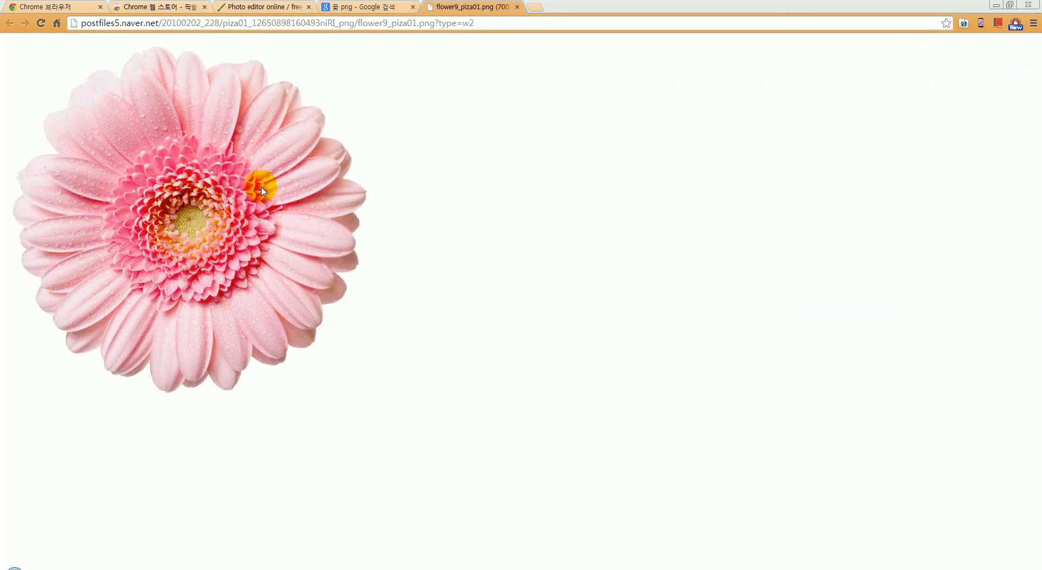
Step: Start saving the pink flower image to the 2013중앙대_교대원_2학기강의 folder inside Camtasia Studio under My Documents
right_click(261, 188)
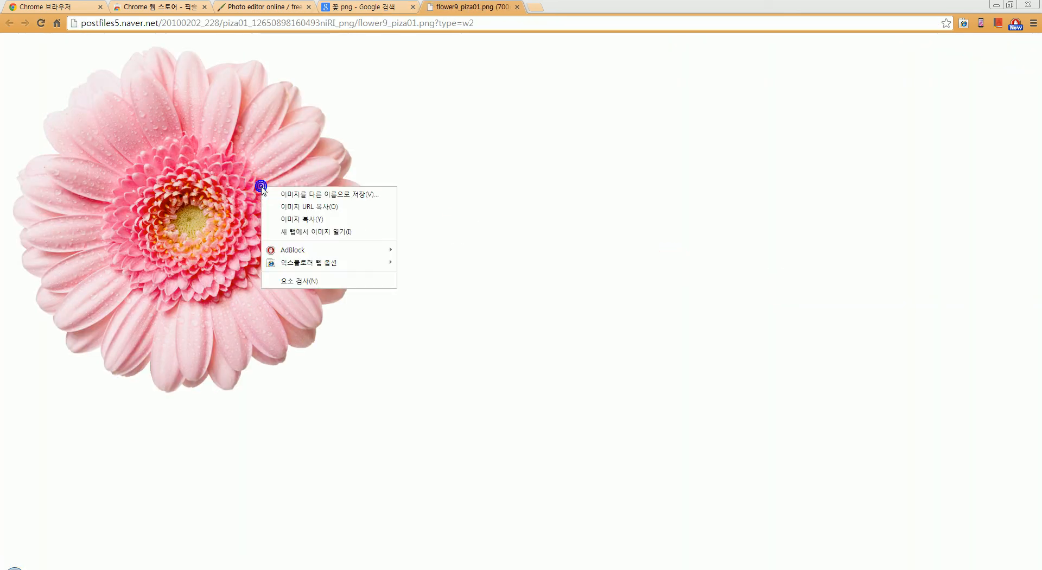
left_click(352, 195)
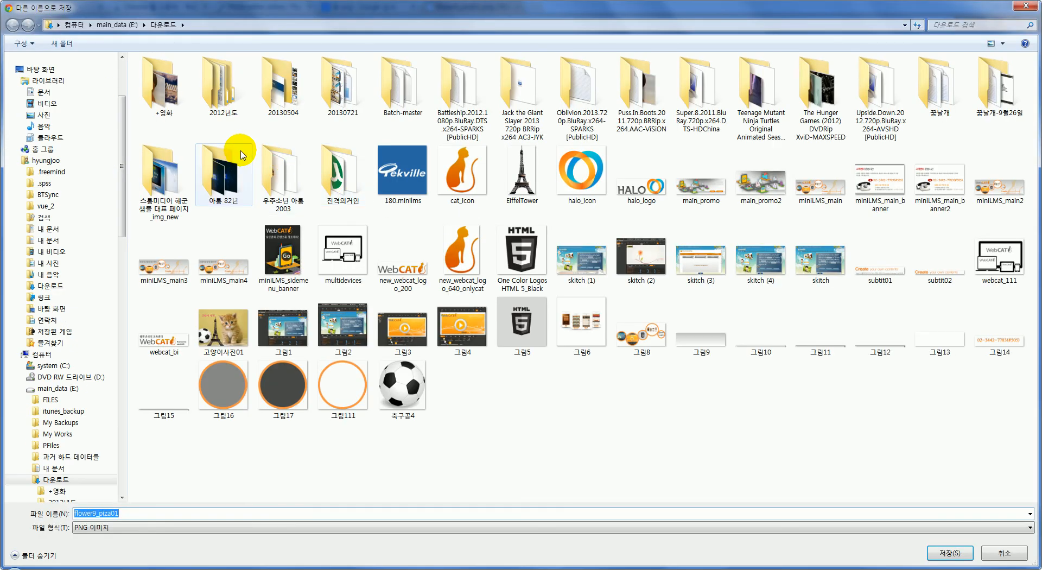
left_click(22, 93)
left_click(28, 103)
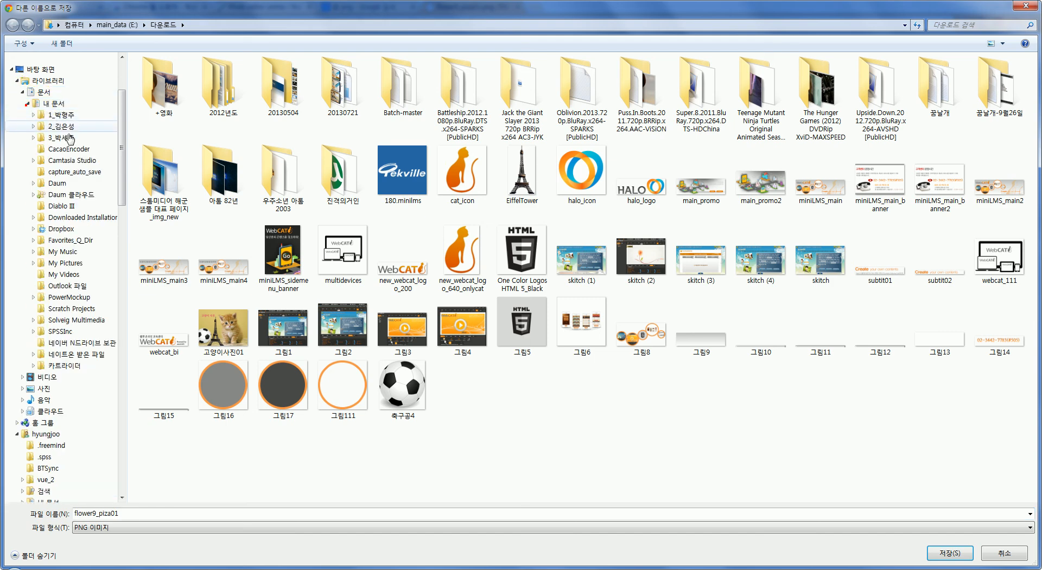
left_click(33, 160)
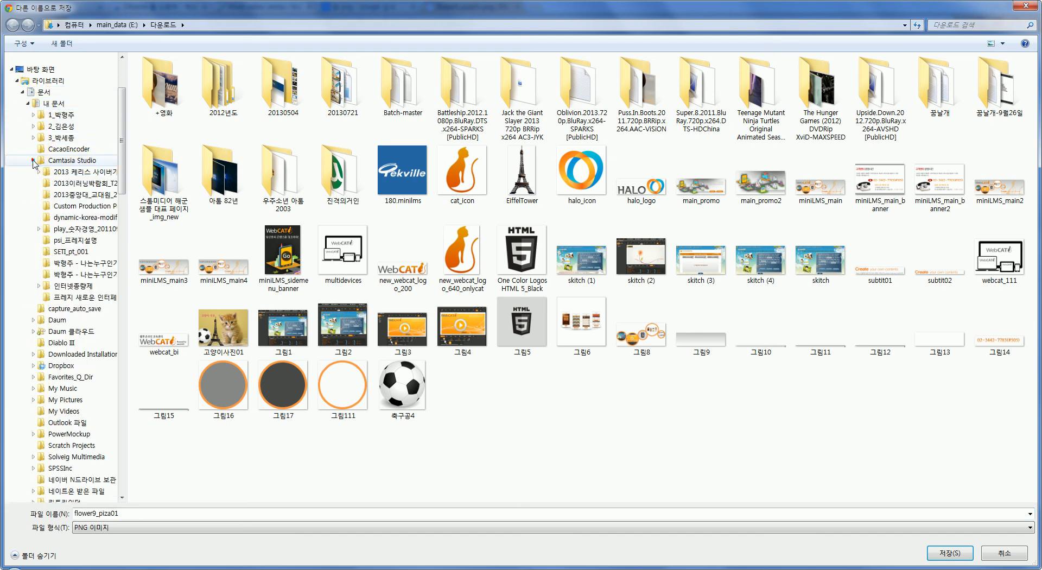
left_click(81, 195)
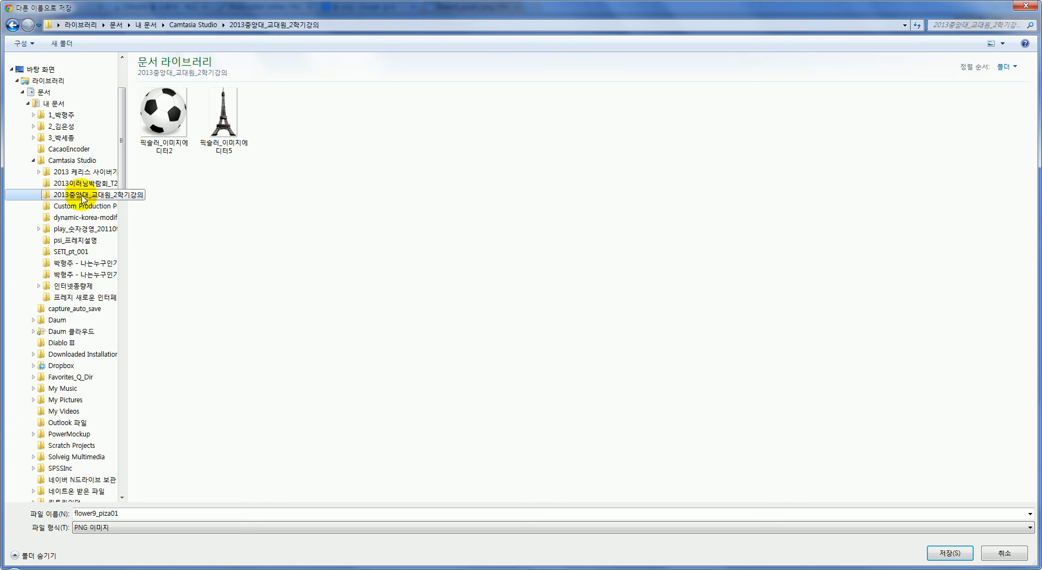
left_click(421, 244)
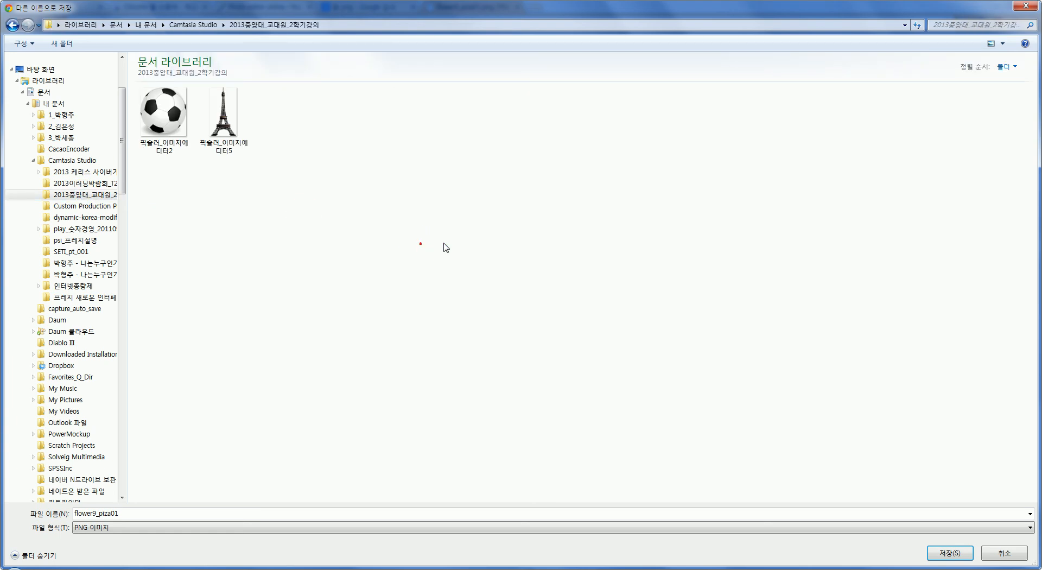
Step: Name the flower file 픽슬러_이미지에디터6, keep the PNG image type and save it
left_click(151, 511)
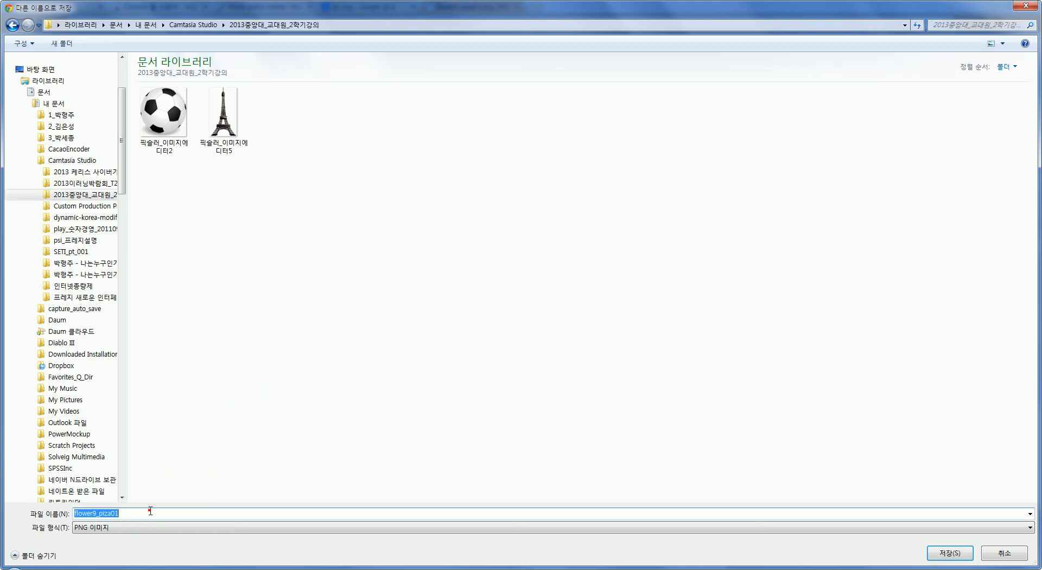
type("vlr픽슬ㄹ")
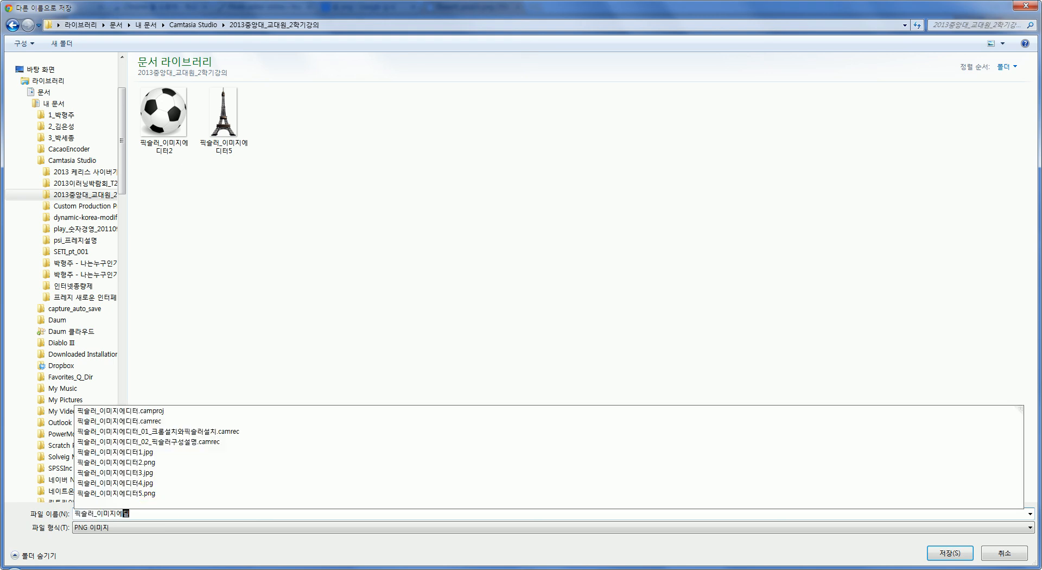
type("6")
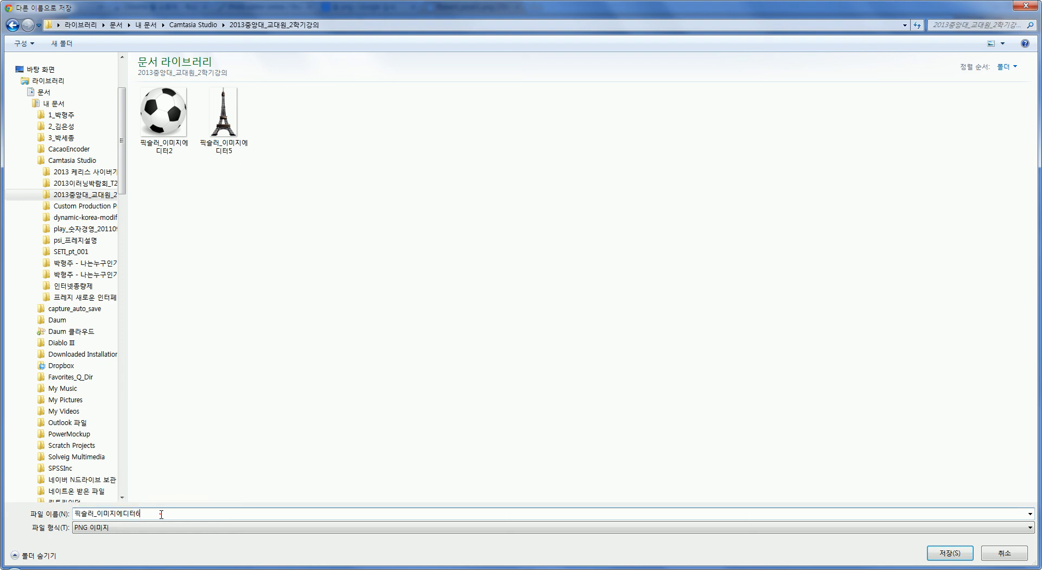
left_click(102, 529)
left_click(944, 552)
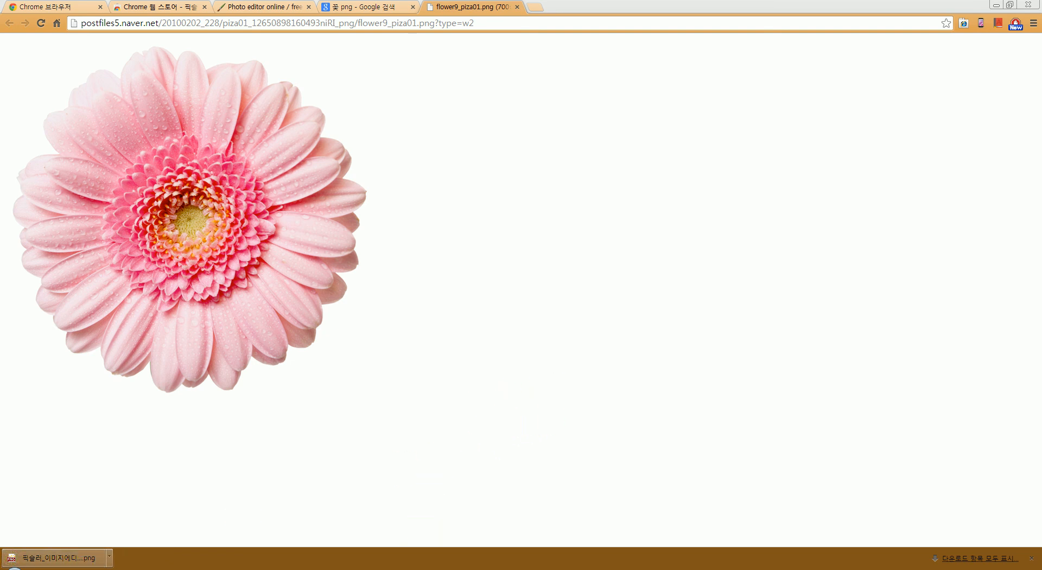
Step: Check the saved flower file in the Q-Dir and XnView windows, and return to the browser
key("alt+Tab")
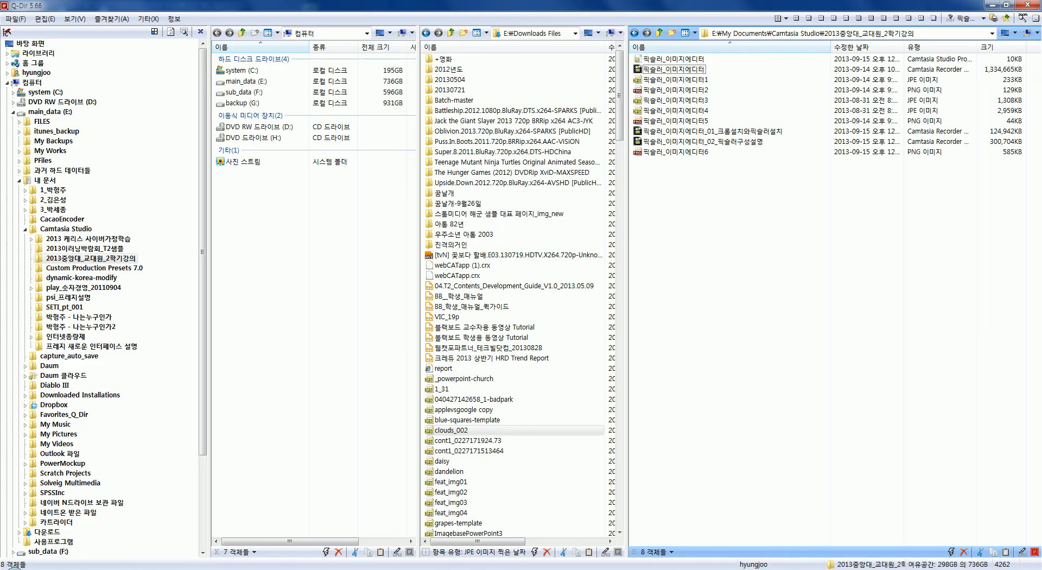
left_click(990, 8)
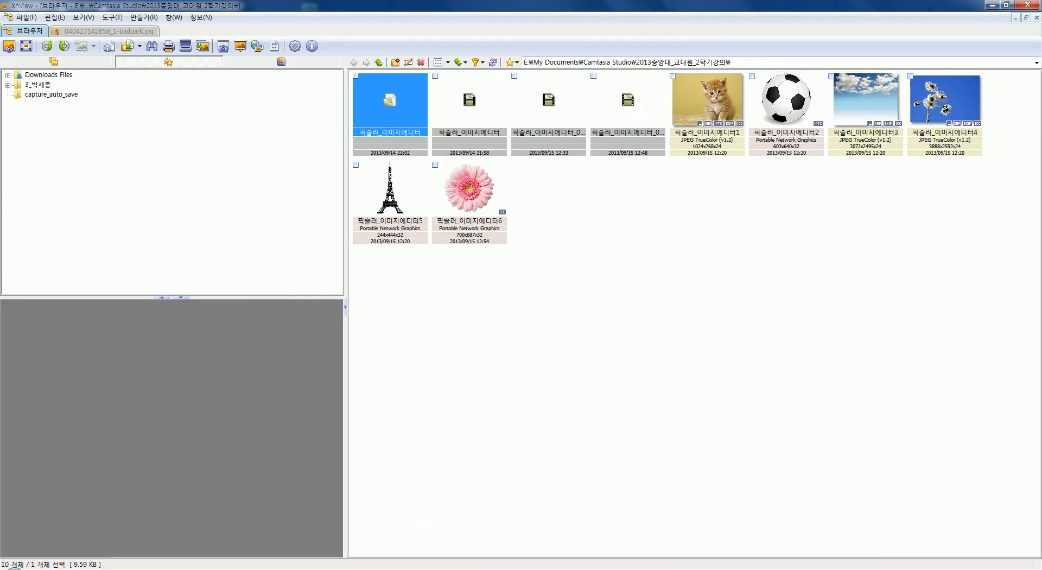
key("alt+Tab")
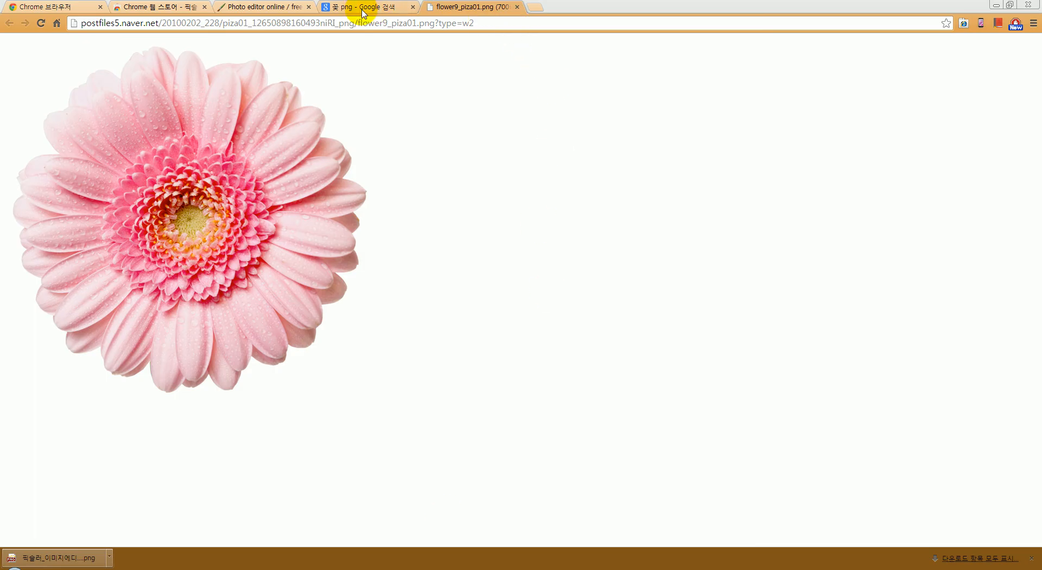
Step: Switch to the Pixlr Editor tab and open the flower image 픽슬러_이미지에디터6 from the computer
left_click(252, 8)
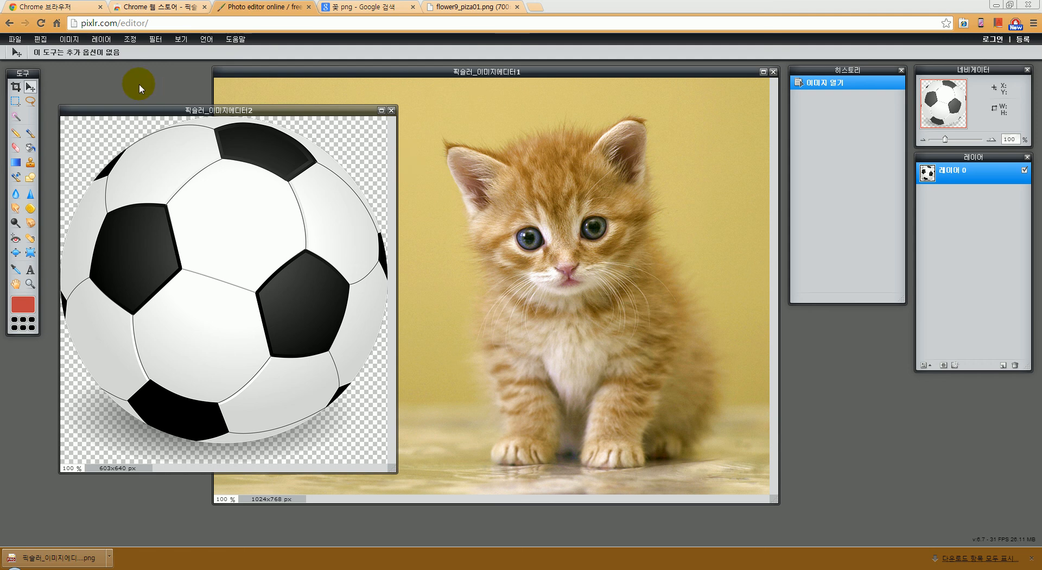
left_click(15, 39)
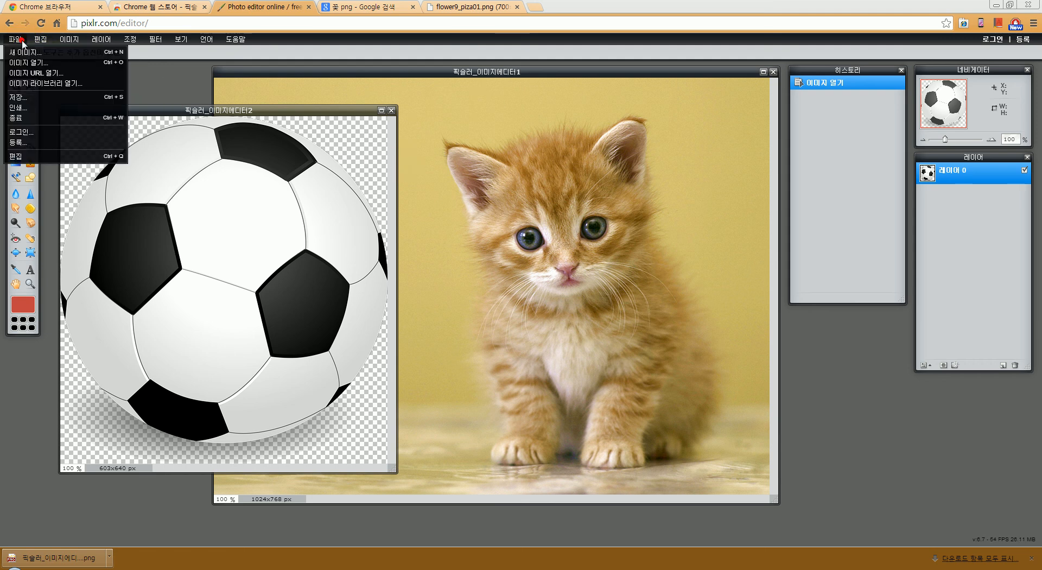
left_click(31, 62)
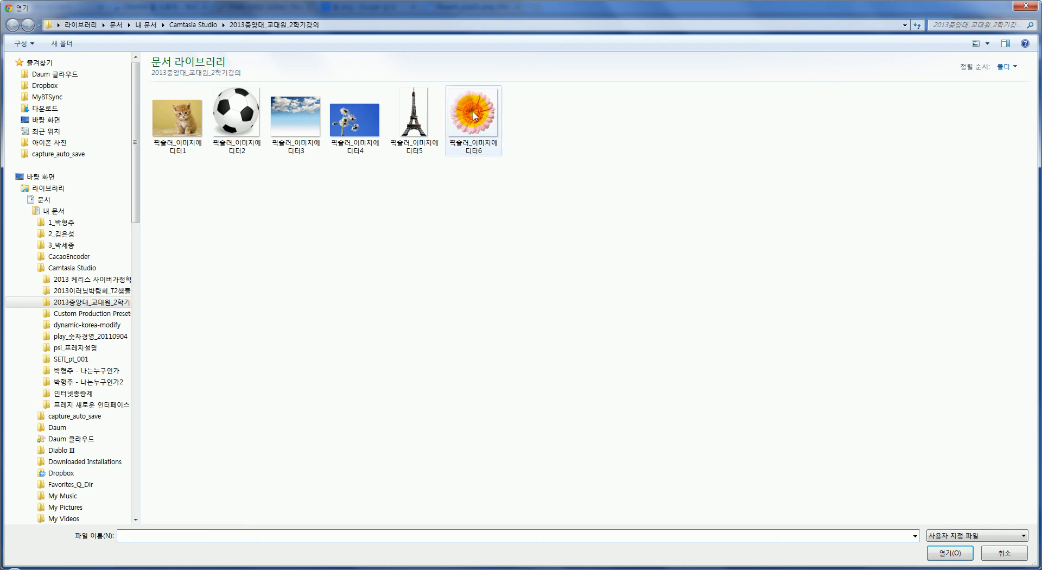
left_click(474, 115)
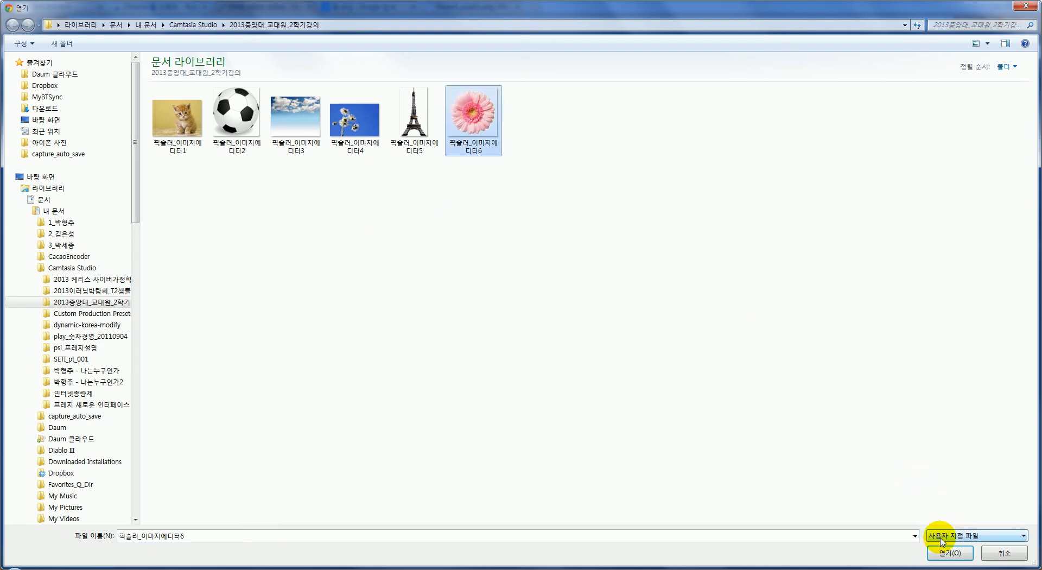
left_click(950, 553)
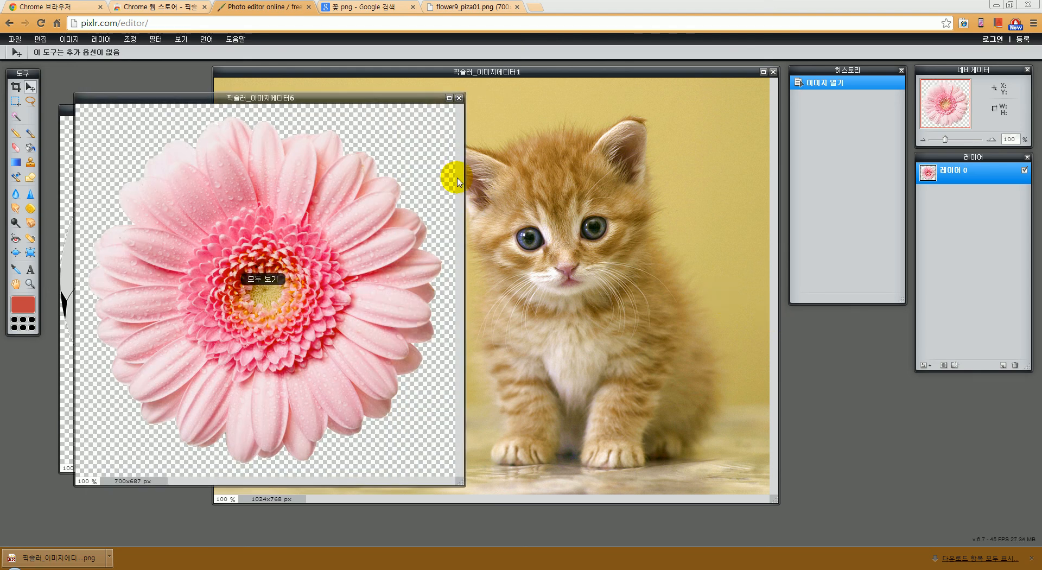
left_click(375, 101)
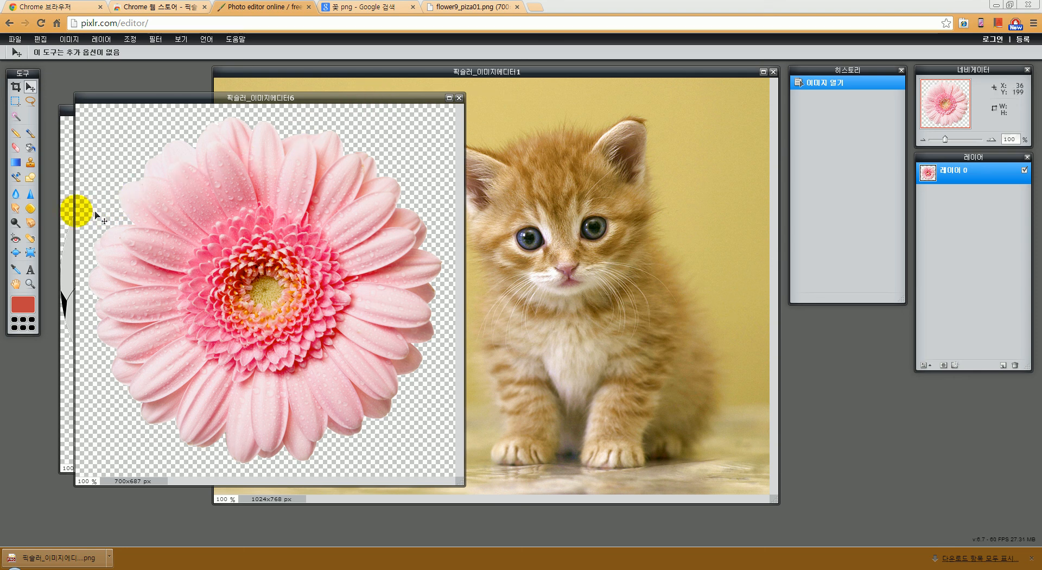
left_click(17, 102)
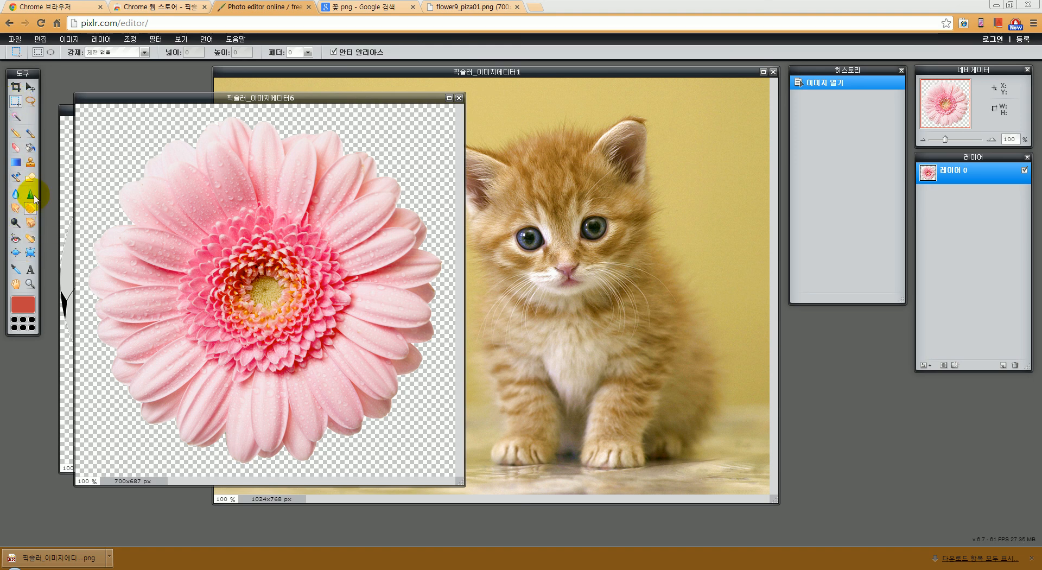
left_click(30, 88)
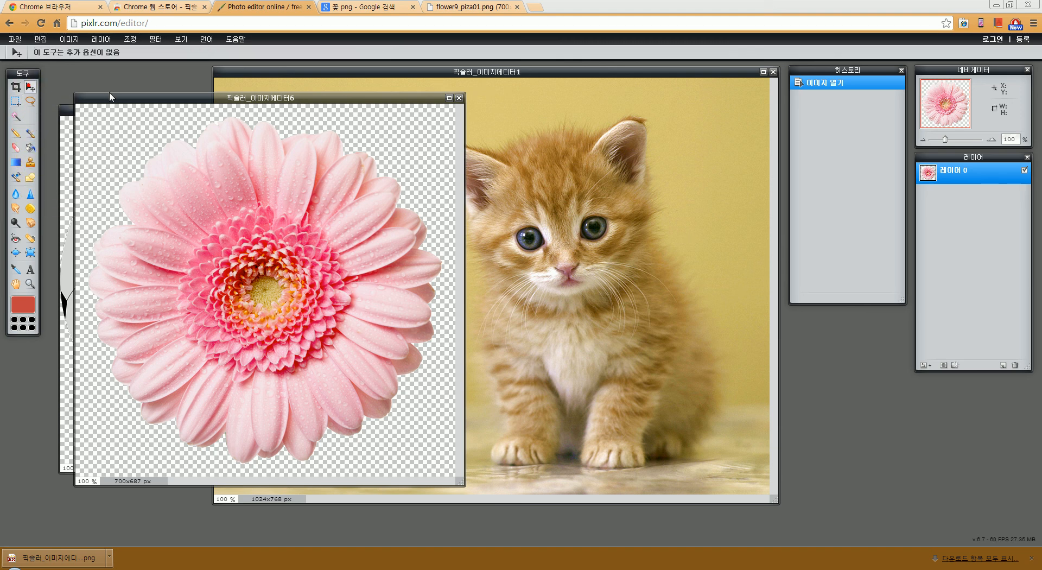
Step: Shift the flower window slightly, then select the entire flower image and copy it
left_click(42, 38)
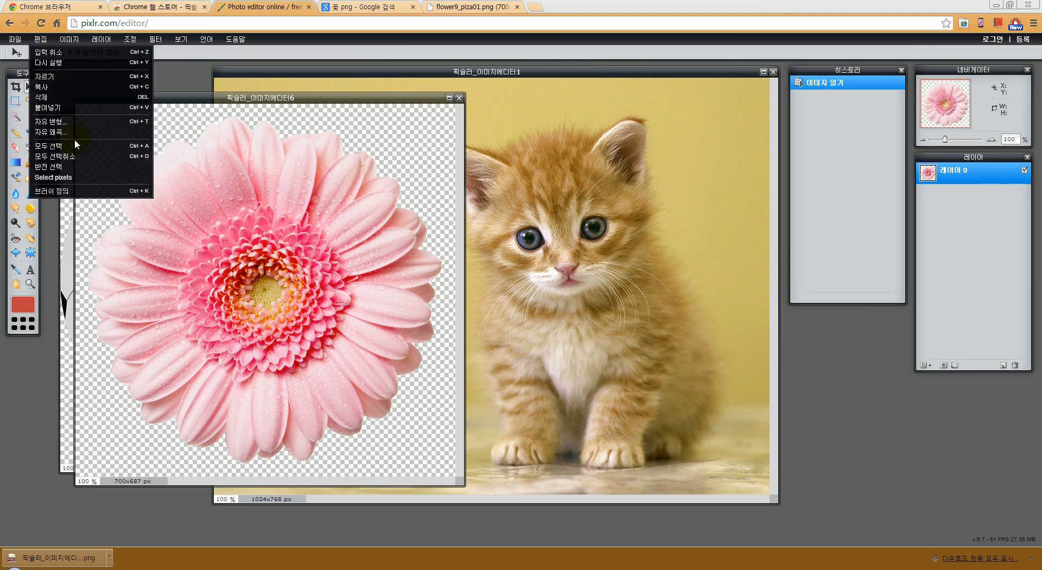
left_click(188, 100)
left_click_drag(188, 99, 193, 97)
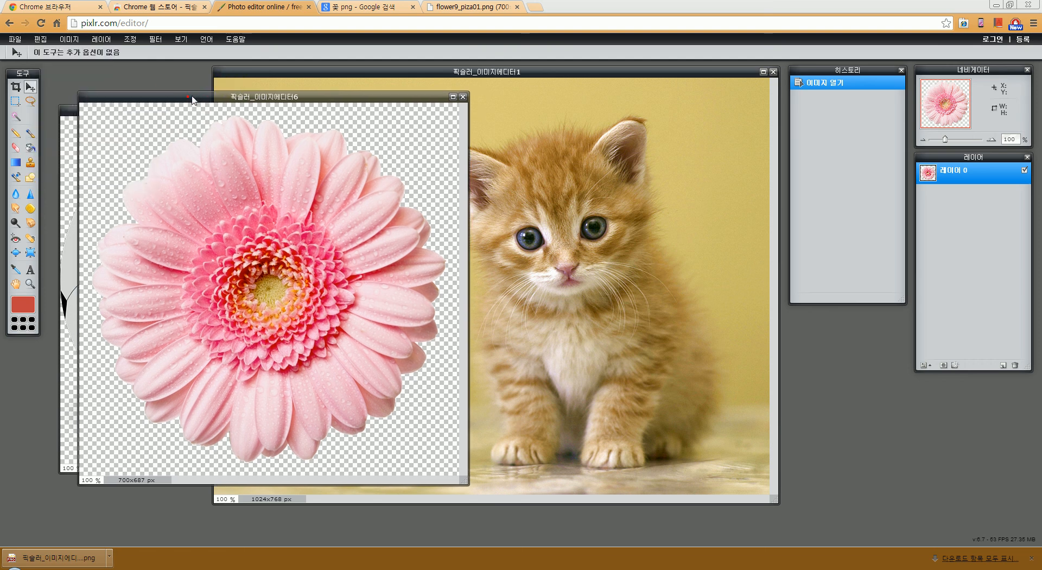
key("ctrl+a")
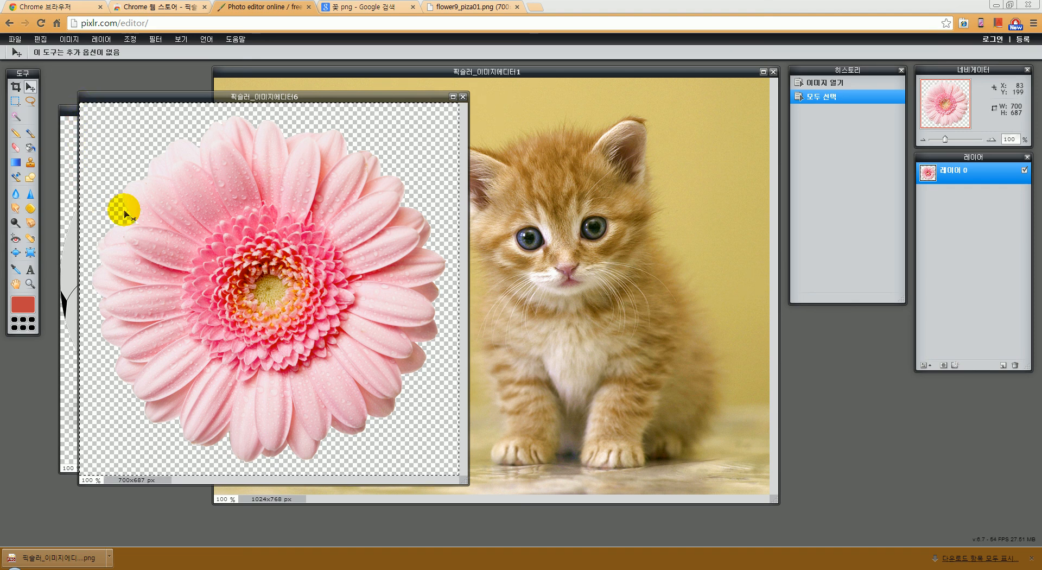
Step: Paste the flower into the kitten image as a new layer and move it to the lower-left corner beside the kitten
left_click(625, 73)
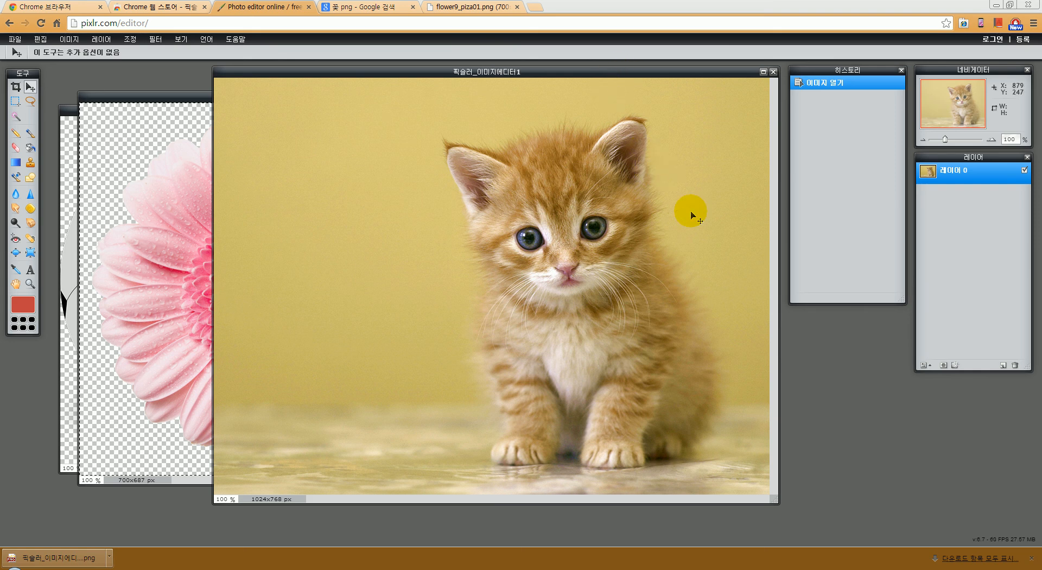
key("ctrl+v")
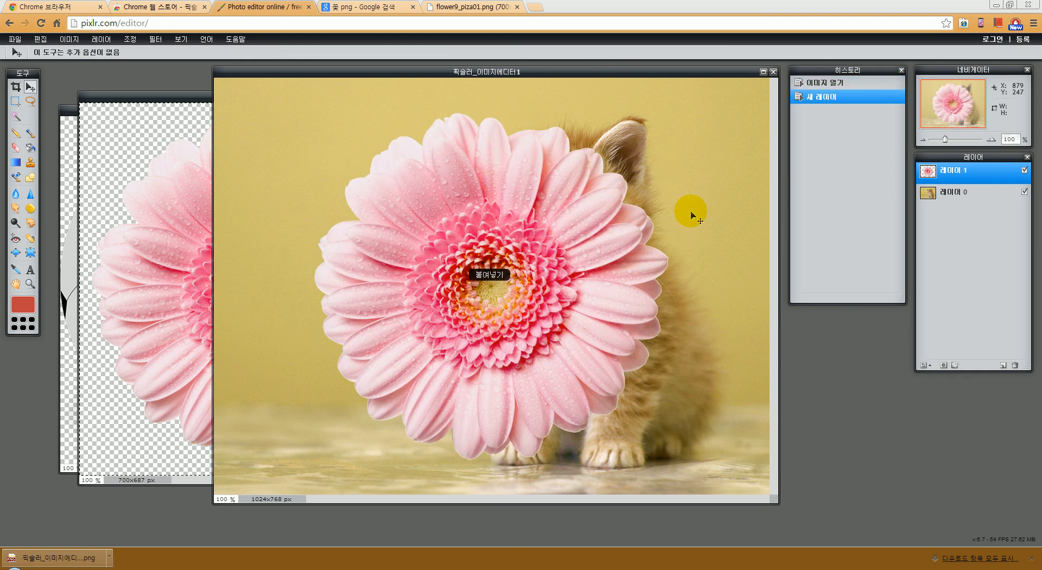
left_click_drag(598, 244, 393, 315)
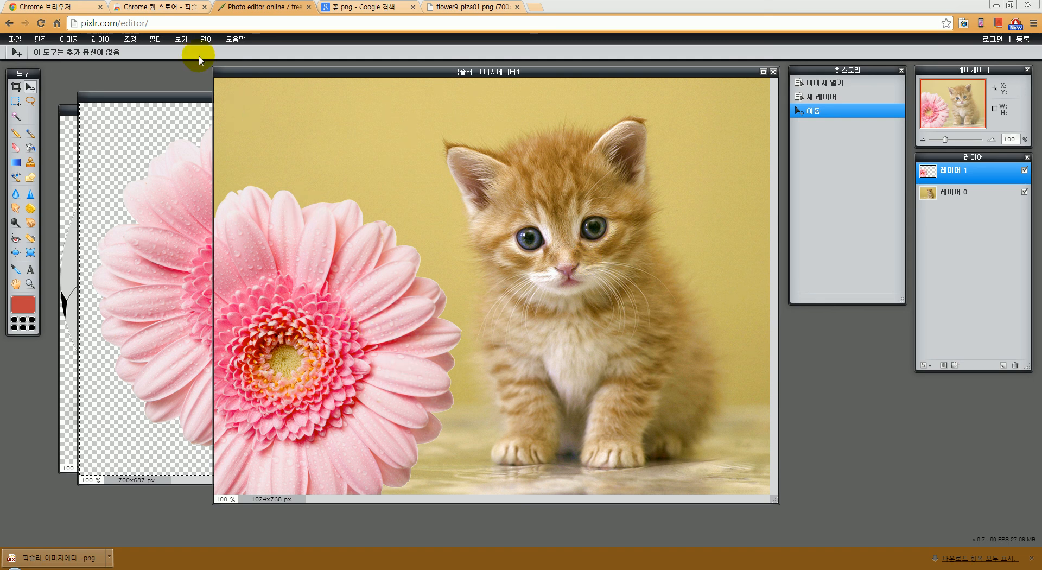
Step: Apply a Gaussian blur with amount 50 to the flower layer and nudge the flower slightly down and left
left_click(156, 39)
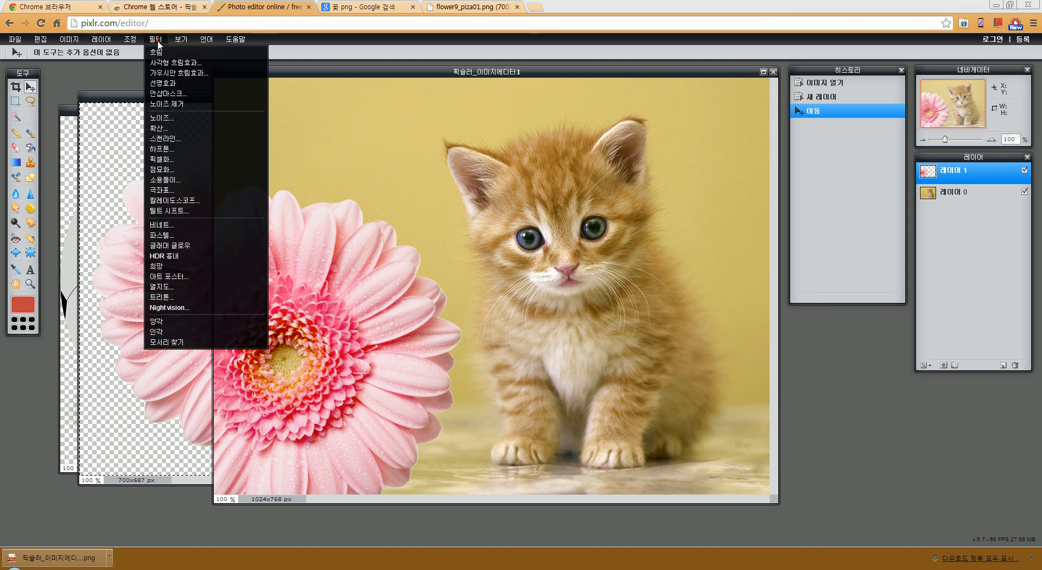
left_click(172, 74)
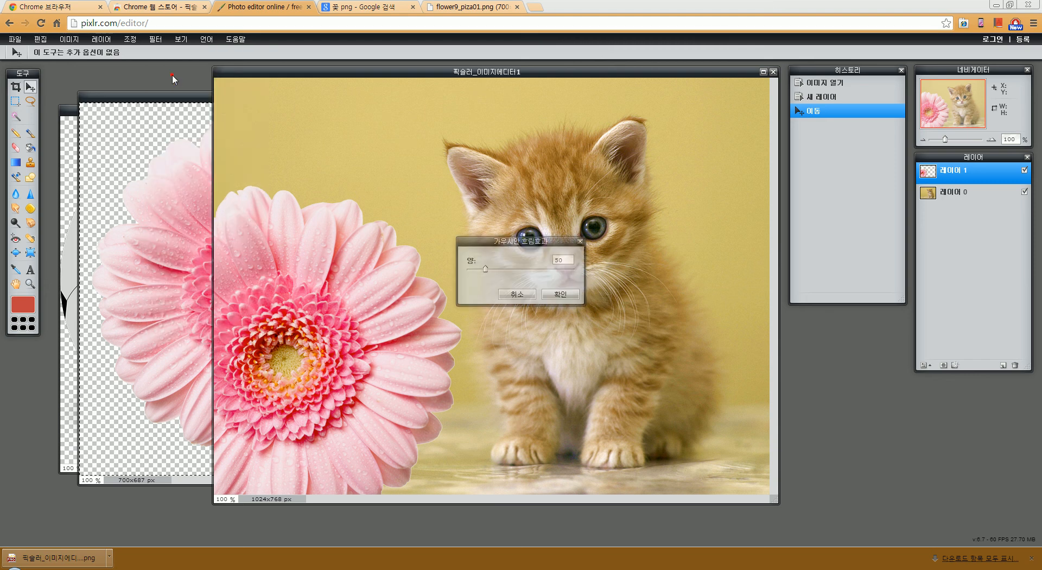
left_click(560, 294)
left_click(540, 402)
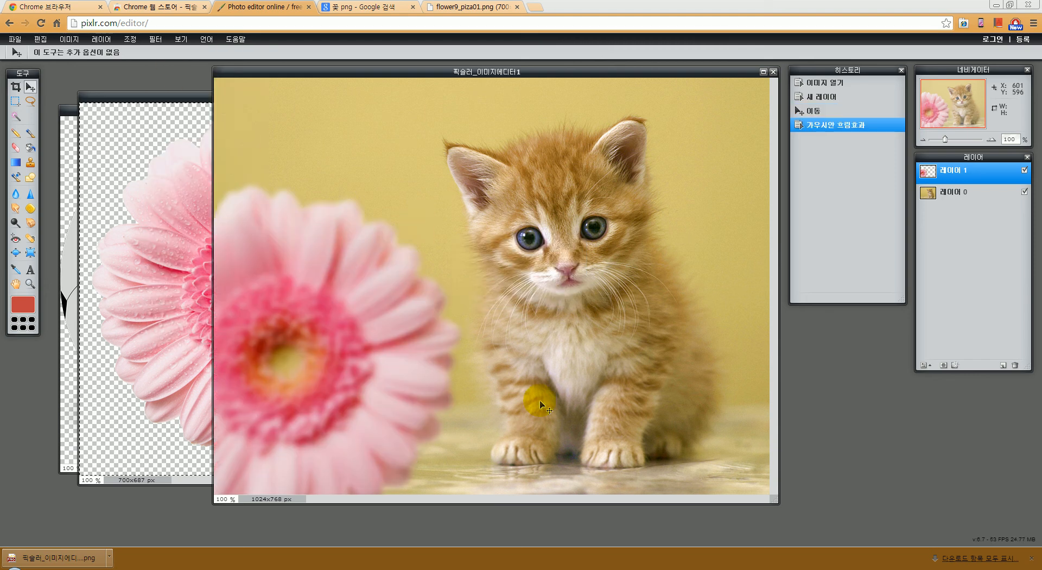
left_click_drag(373, 361, 367, 373)
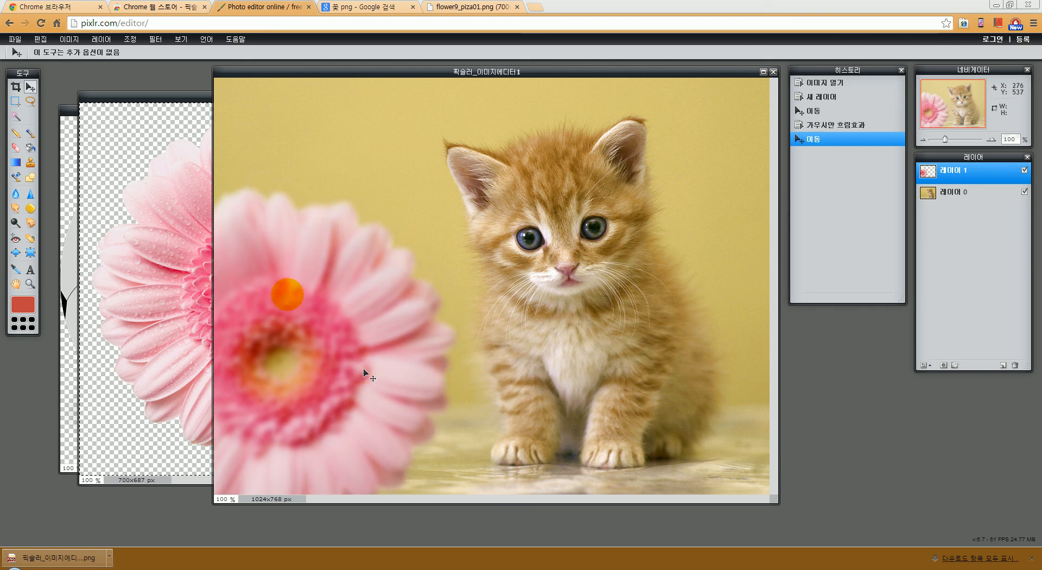
Step: Switch to the browser tab showing the flower PNG and copy the image's full web address
left_click(468, 8)
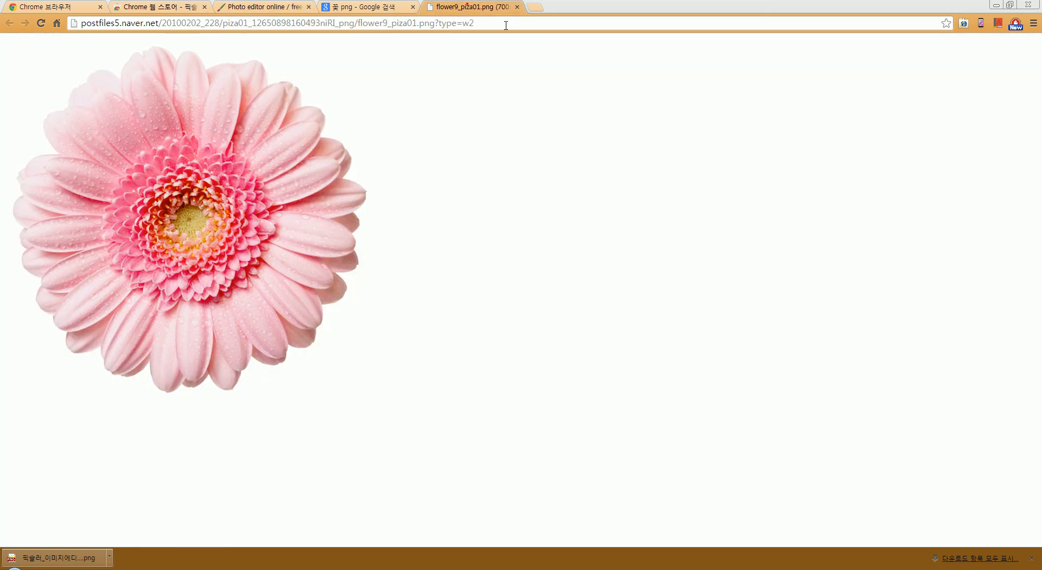
left_click(361, 7)
left_click(450, 8)
left_click(489, 22)
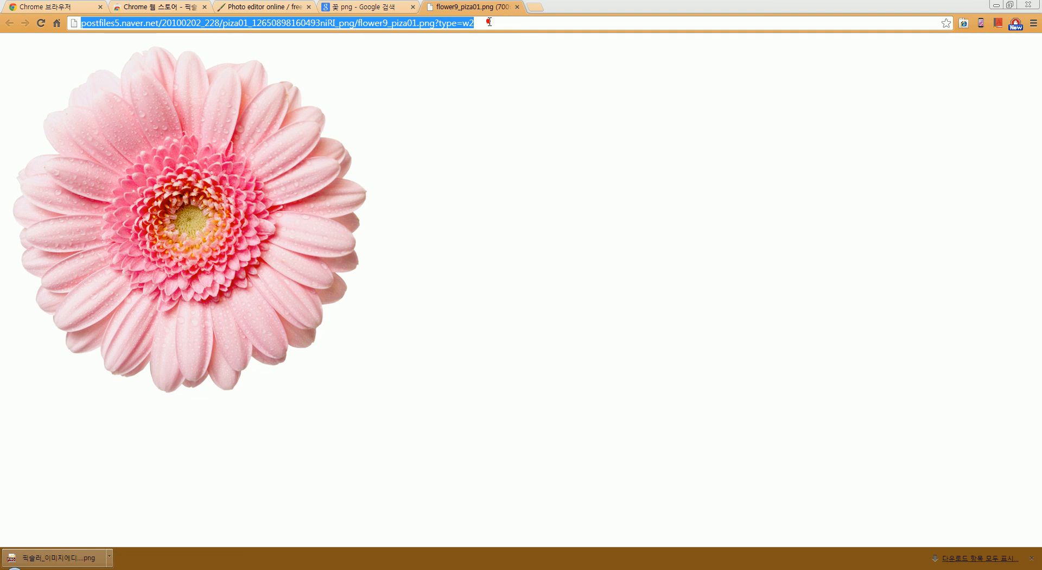
Step: Return to the Pixlr Editor tab and try to open the flower image from its copied URL
left_click(283, 7)
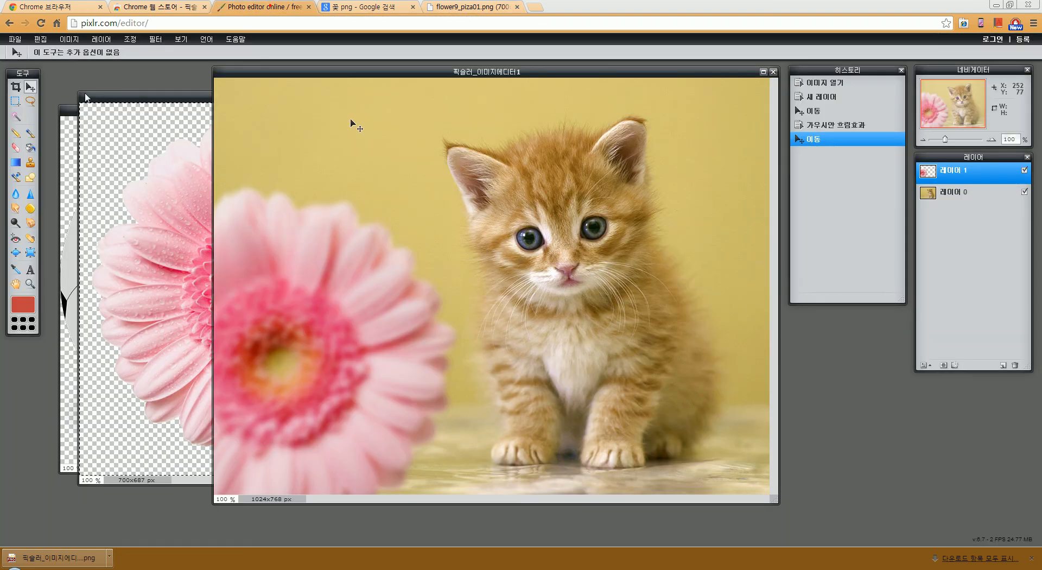
left_click(14, 39)
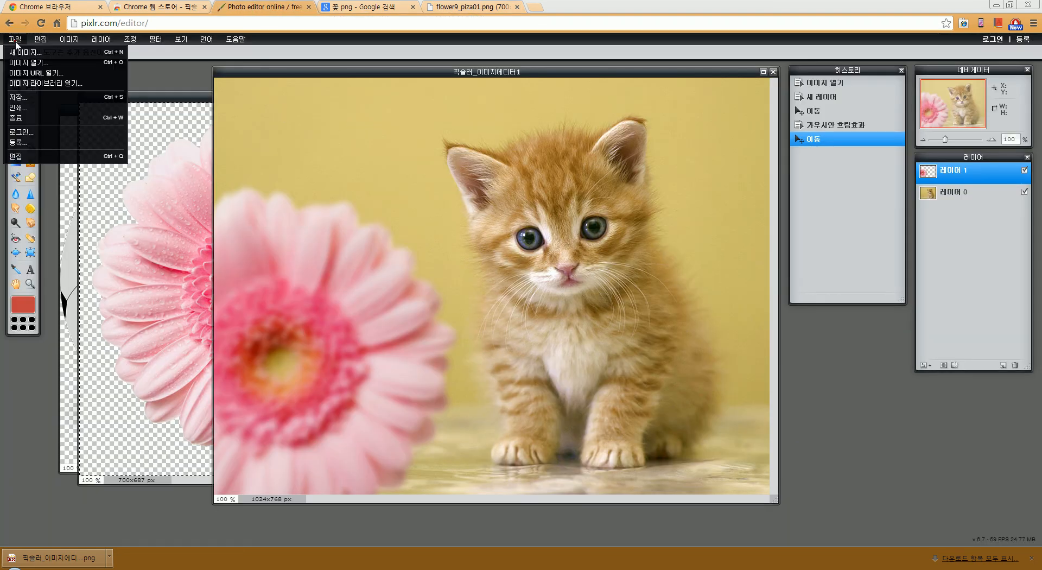
left_click(28, 72)
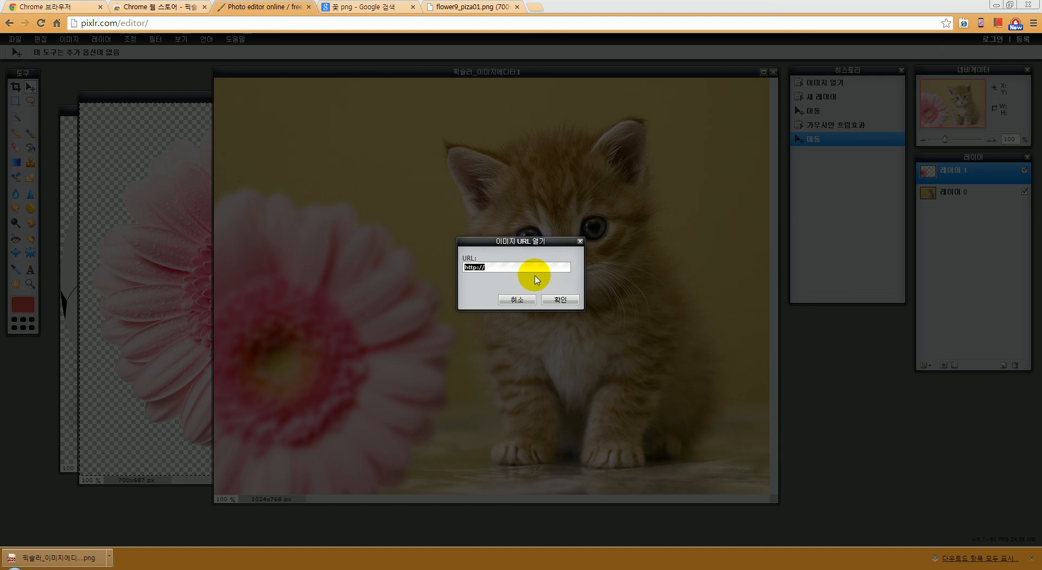
left_click(500, 266)
key("ctrl+v")
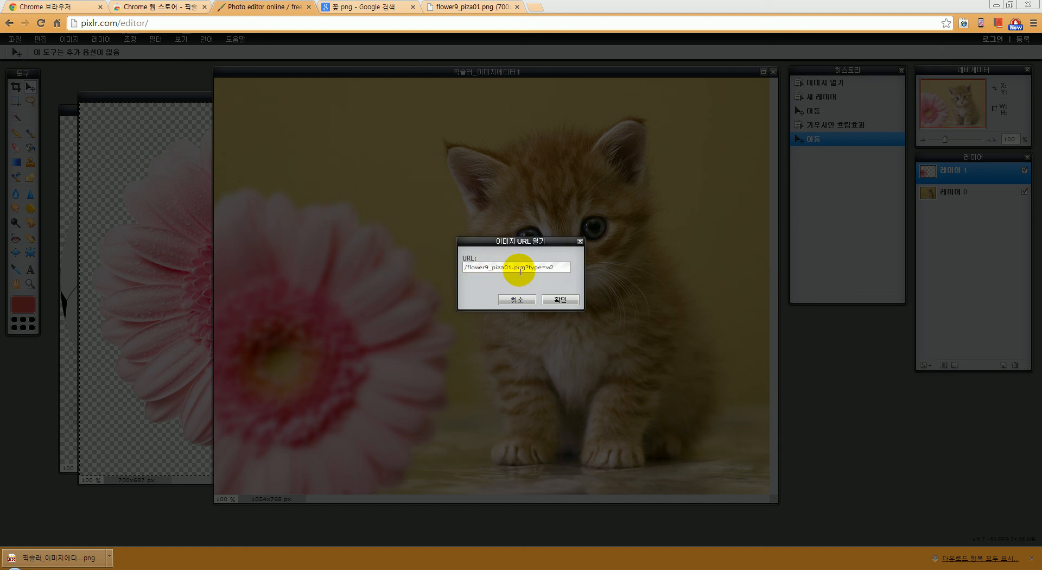
left_click(561, 300)
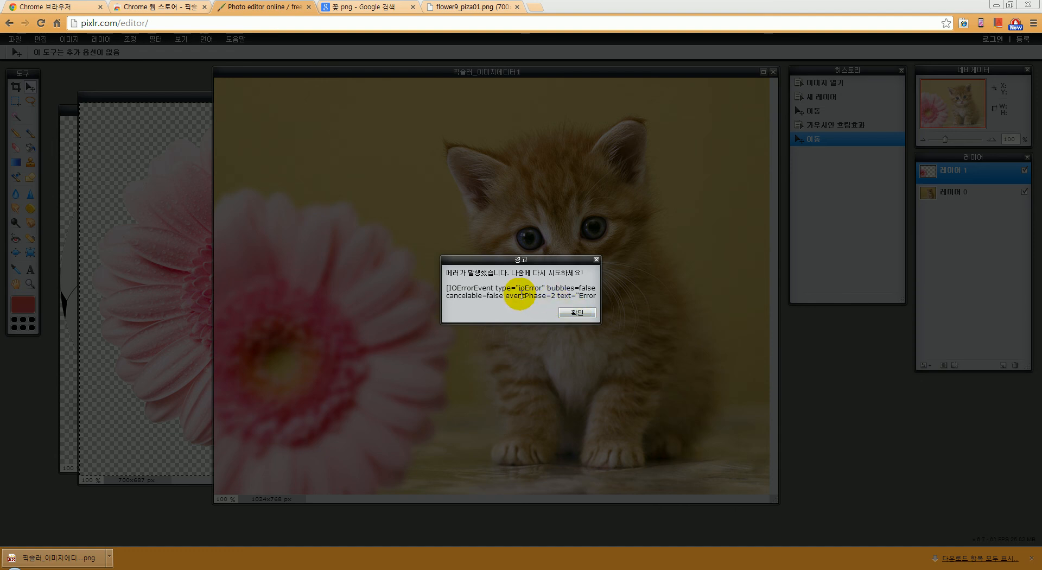
left_click(577, 313)
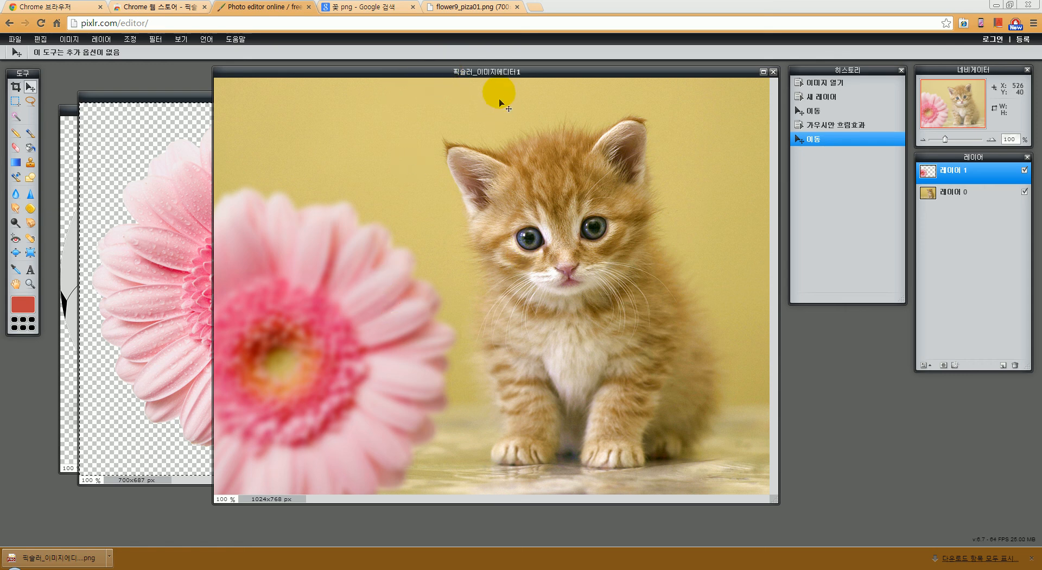
Step: Save the kitten and flower composite to the computer as a PNG named 픽슬러_이미지에디터7
left_click_drag(492, 75, 487, 75)
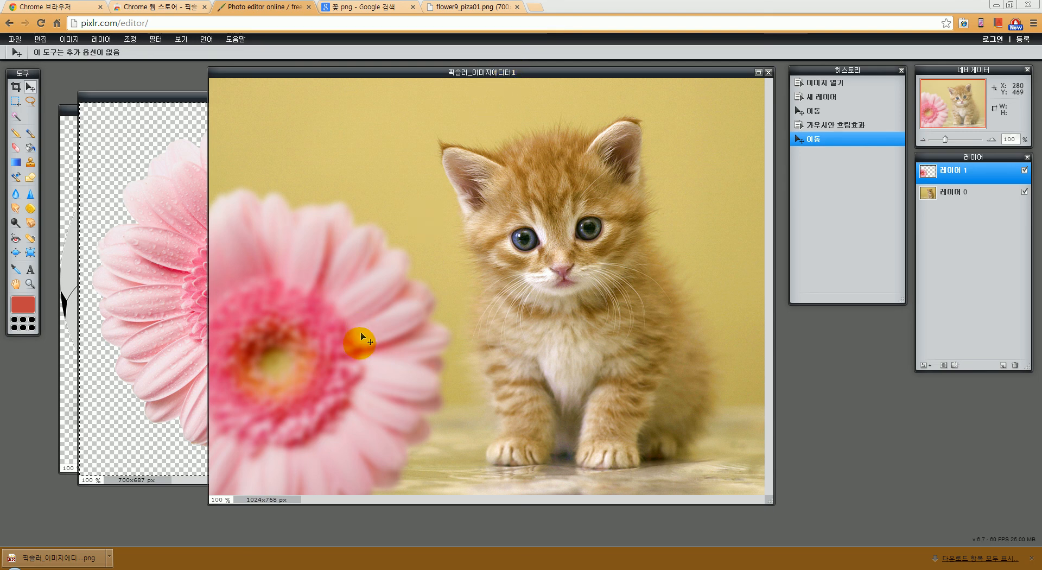
key("ctrl+s")
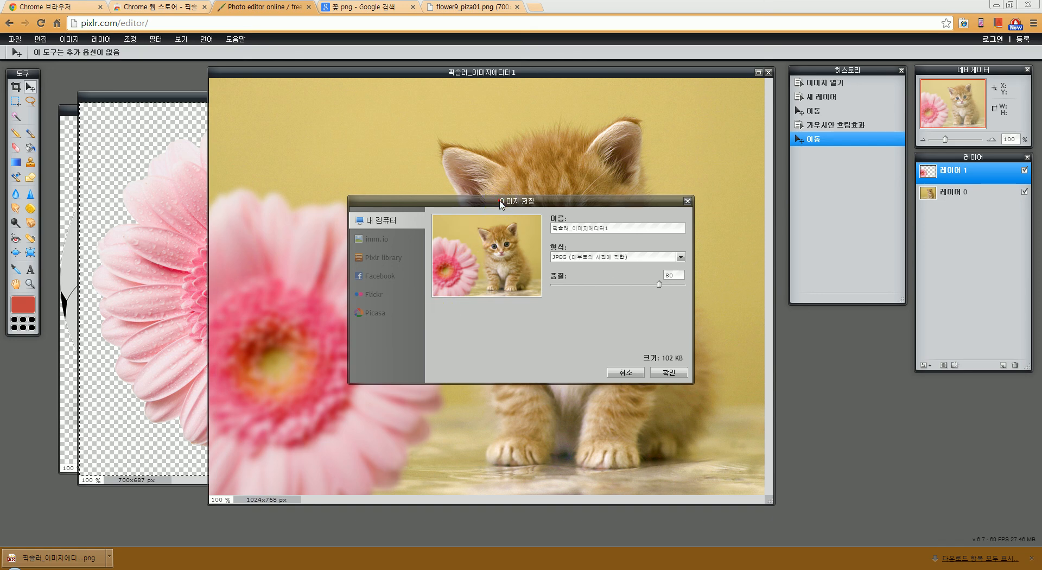
left_click(619, 373)
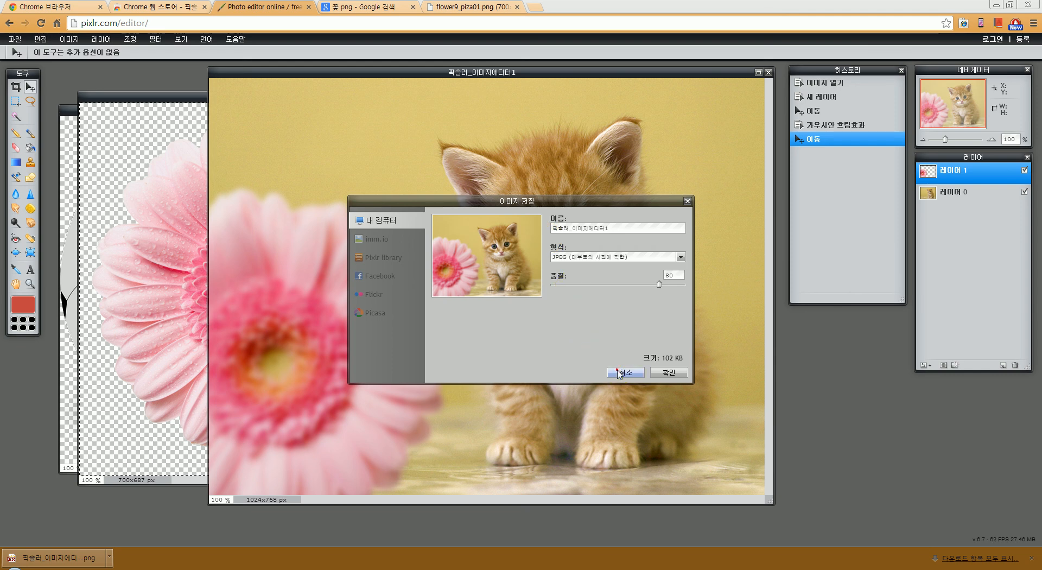
left_click(15, 39)
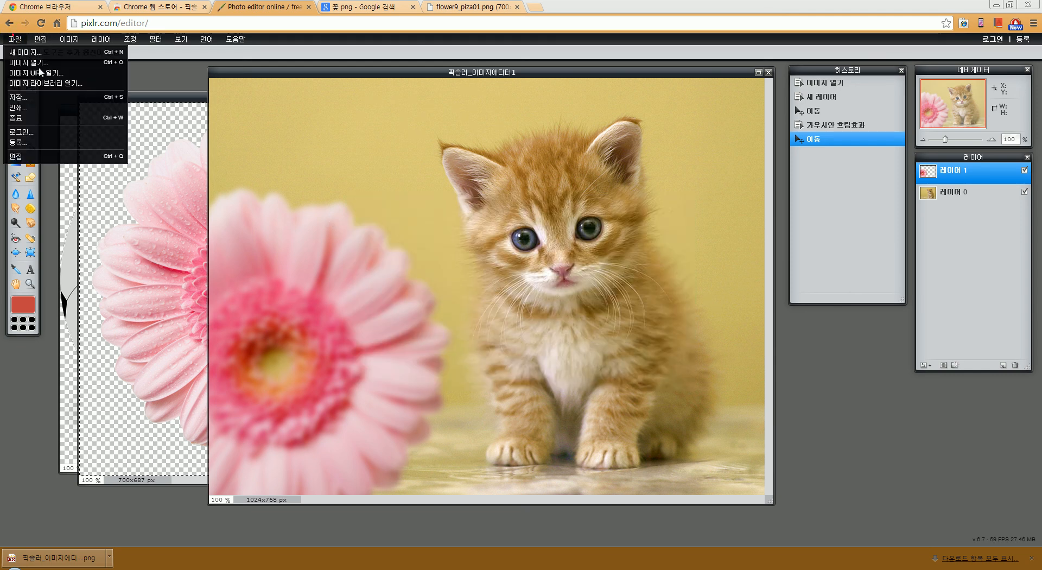
left_click(51, 93)
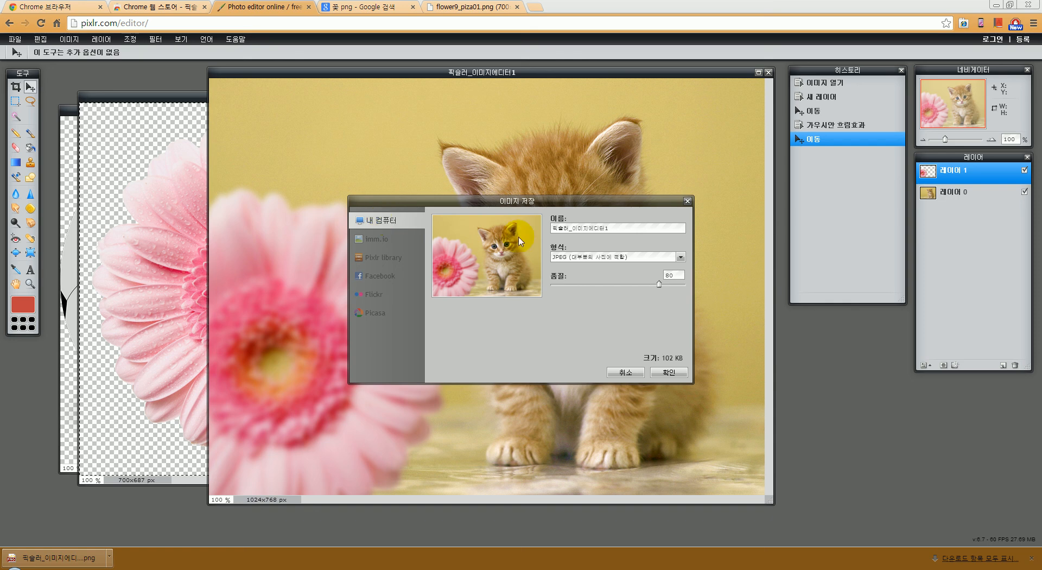
left_click(630, 229)
type("7")
left_click(680, 257)
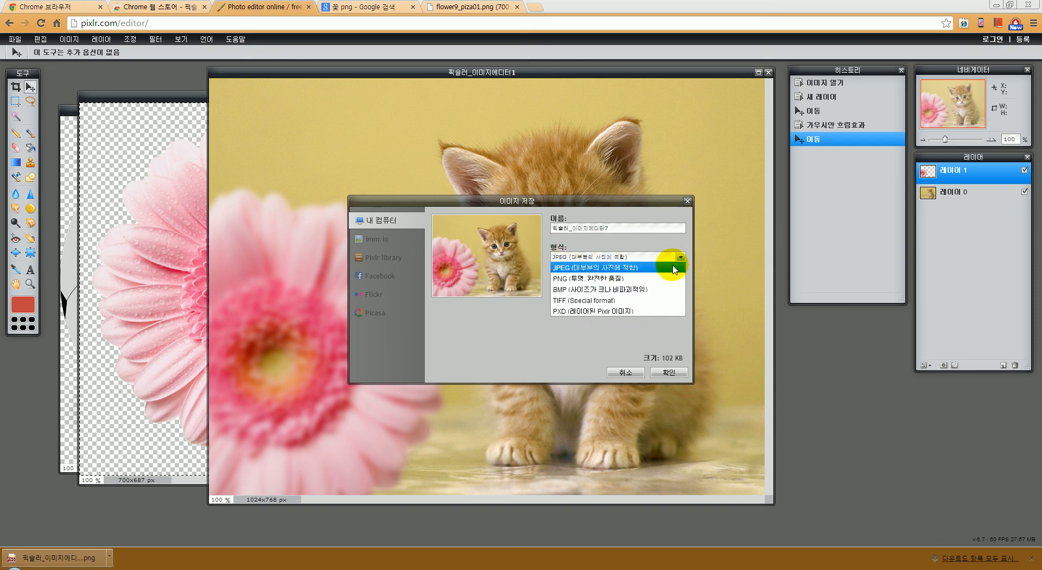
left_click(656, 279)
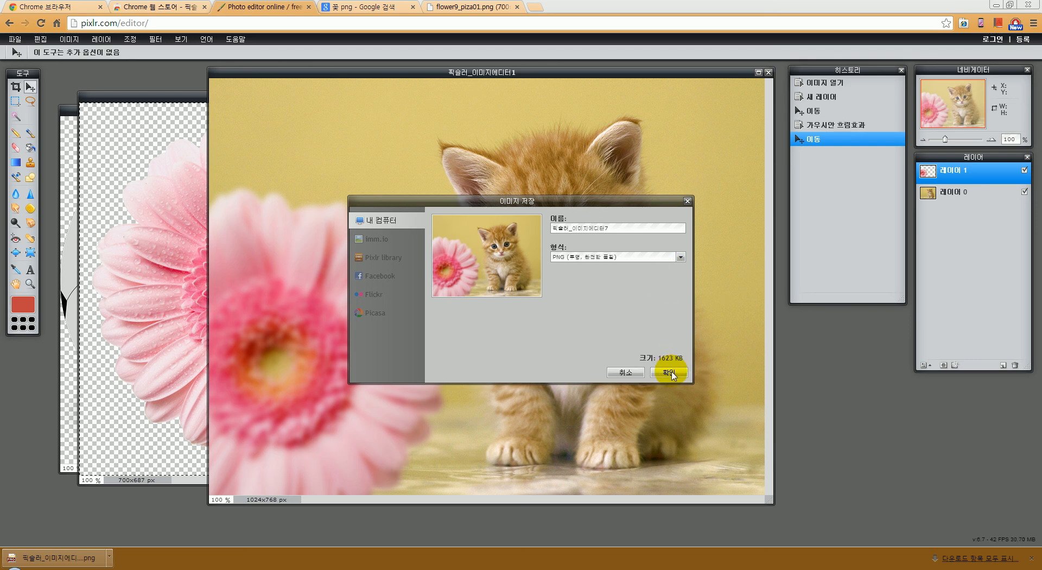
left_click(670, 372)
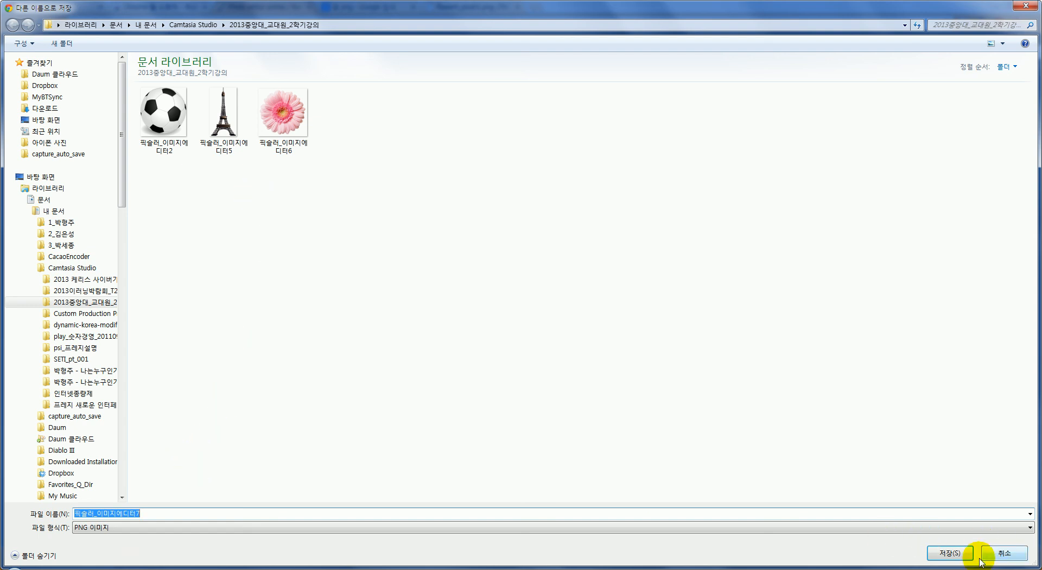
left_click(949, 554)
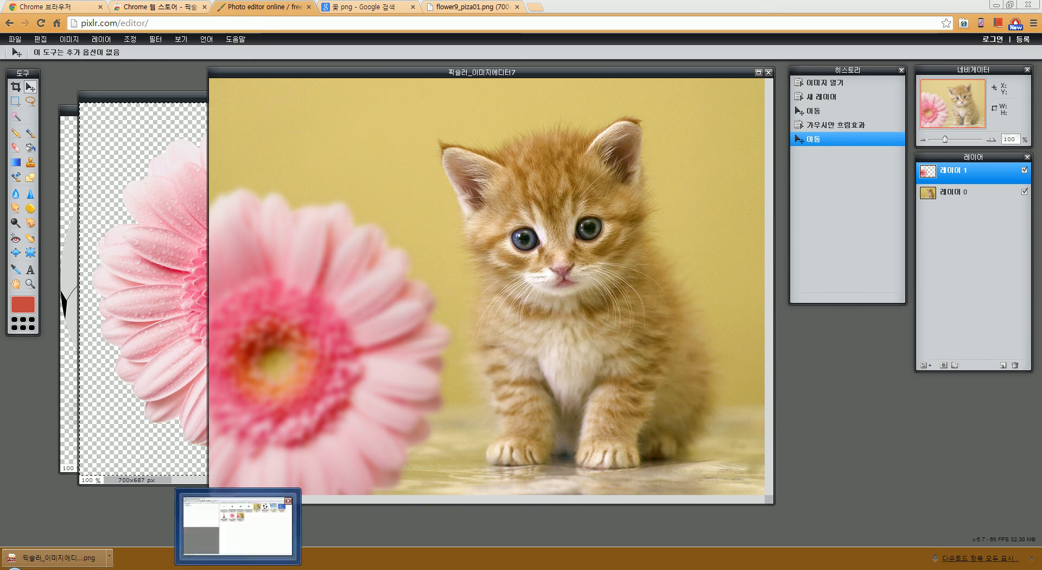
Step: Switch to XnView and compare the saved composite 픽슬러_이미지에디터7 with the original kitten and flower images
left_click(240, 569)
left_click(694, 252)
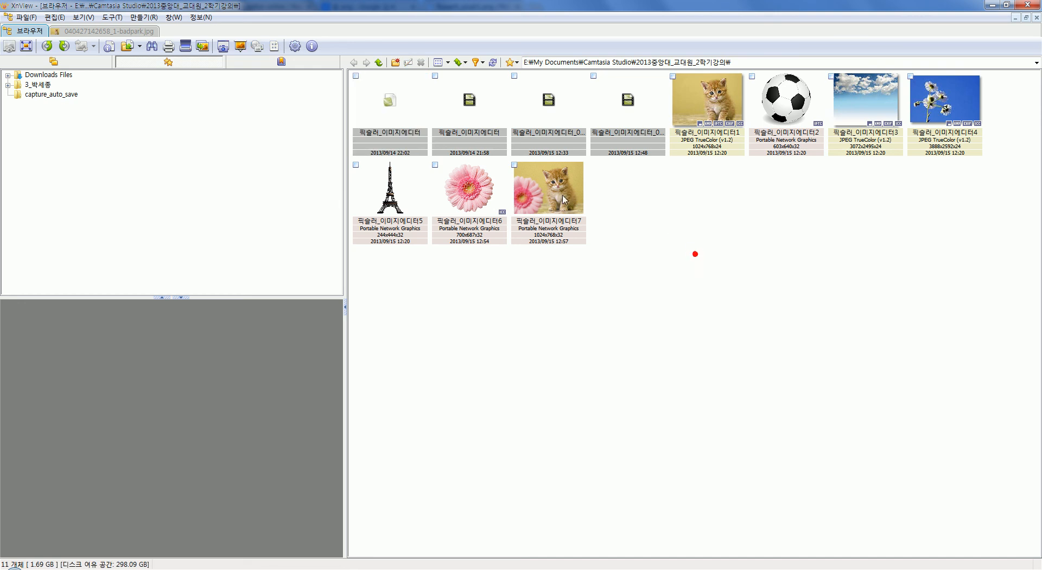
left_click(561, 198)
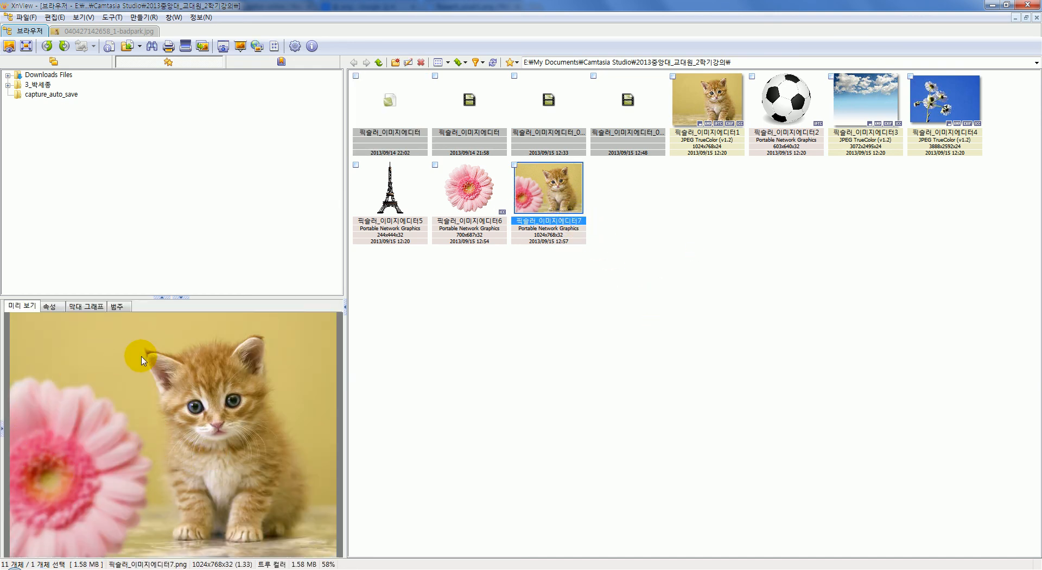
left_click(715, 101)
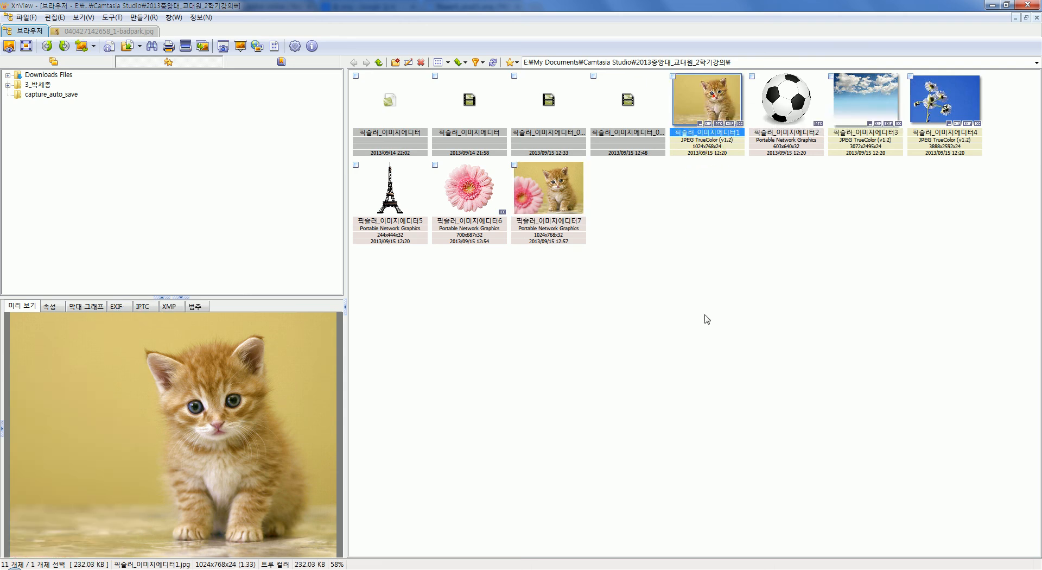
left_click(482, 207)
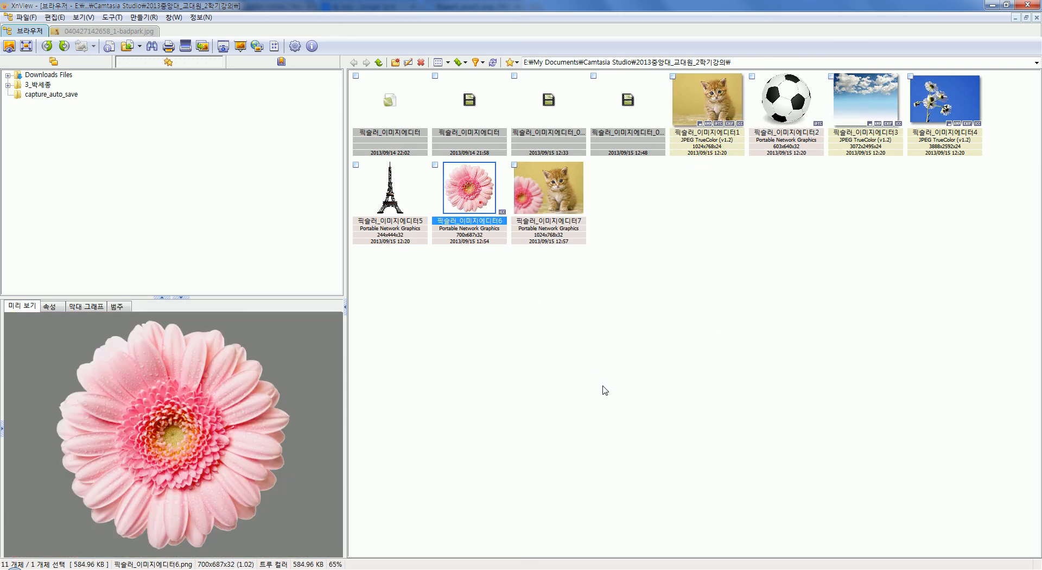
left_click(552, 193)
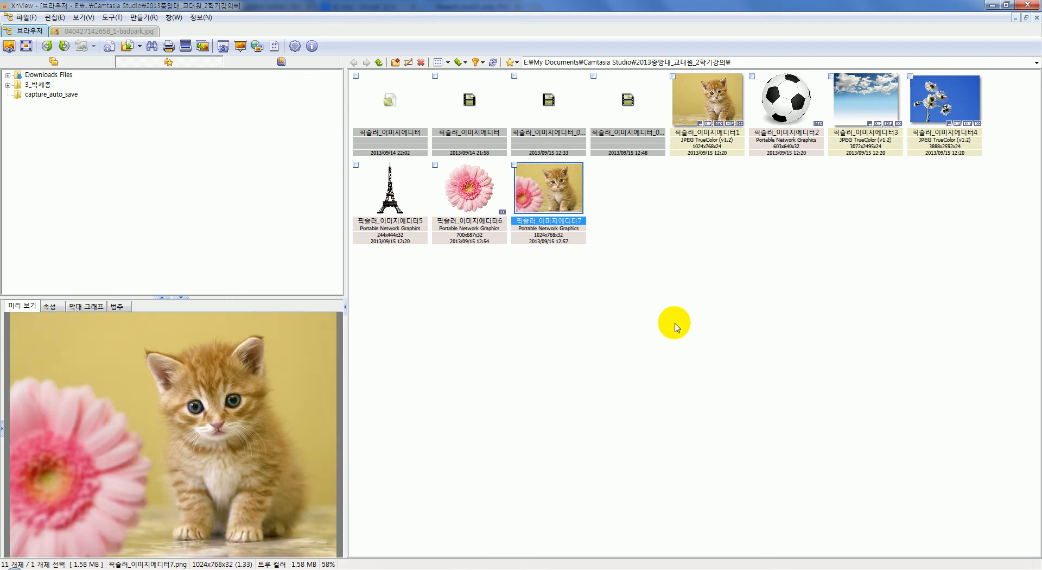
Step: Switch back to Pixlr Editor and resize the composite to 520 x 390 pixels with proportions constrained
left_click(424, 569)
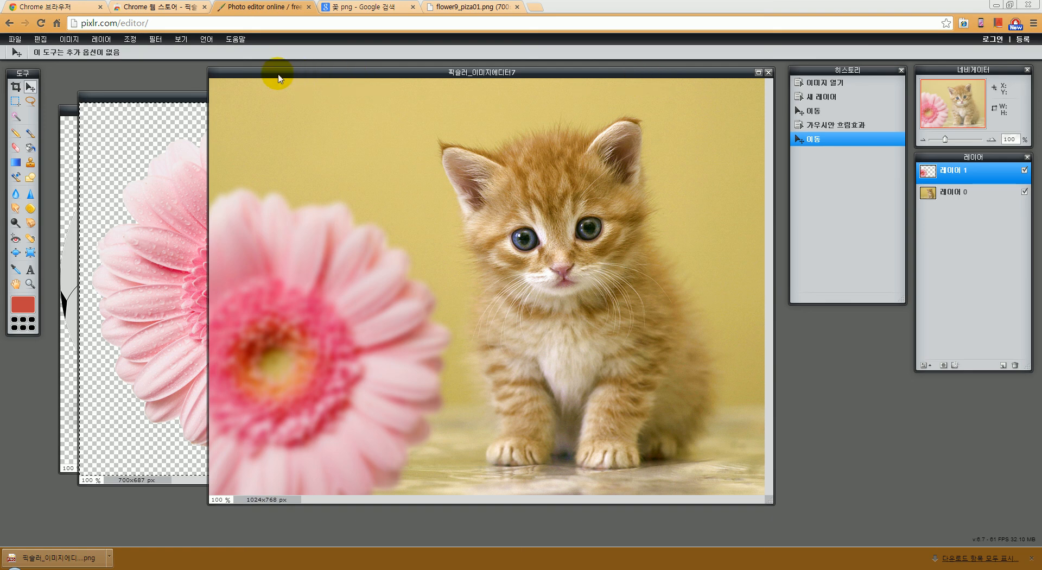
left_click(73, 40)
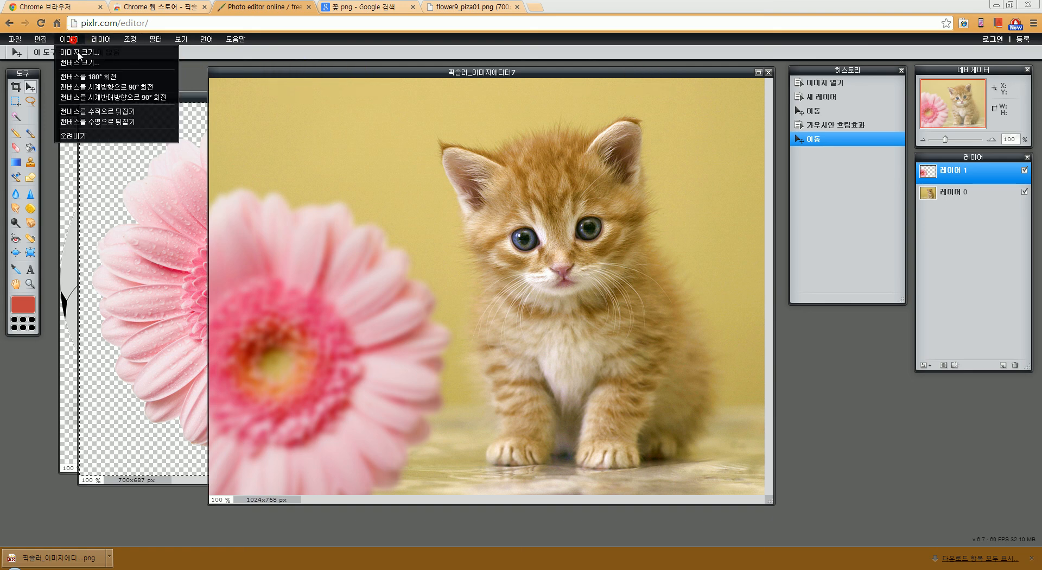
left_click(133, 55)
left_click(502, 237)
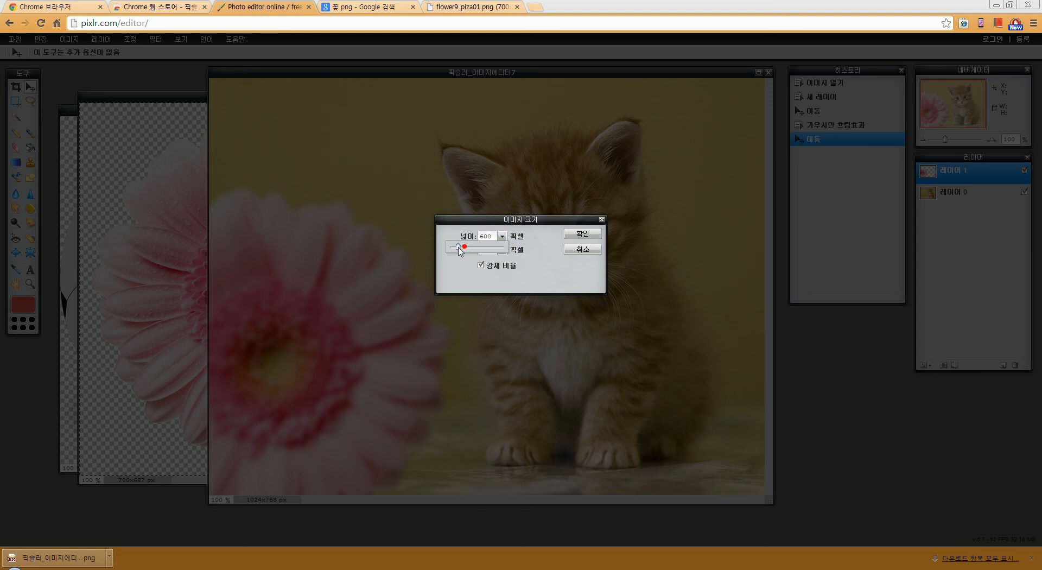
mouse_move(460, 251)
left_mouse_down()
mouse_move(489, 249)
mouse_move(463, 251)
left_mouse_up()
left_click(538, 263)
left_click(502, 236)
left_click_drag(463, 249, 458, 251)
left_click(575, 236)
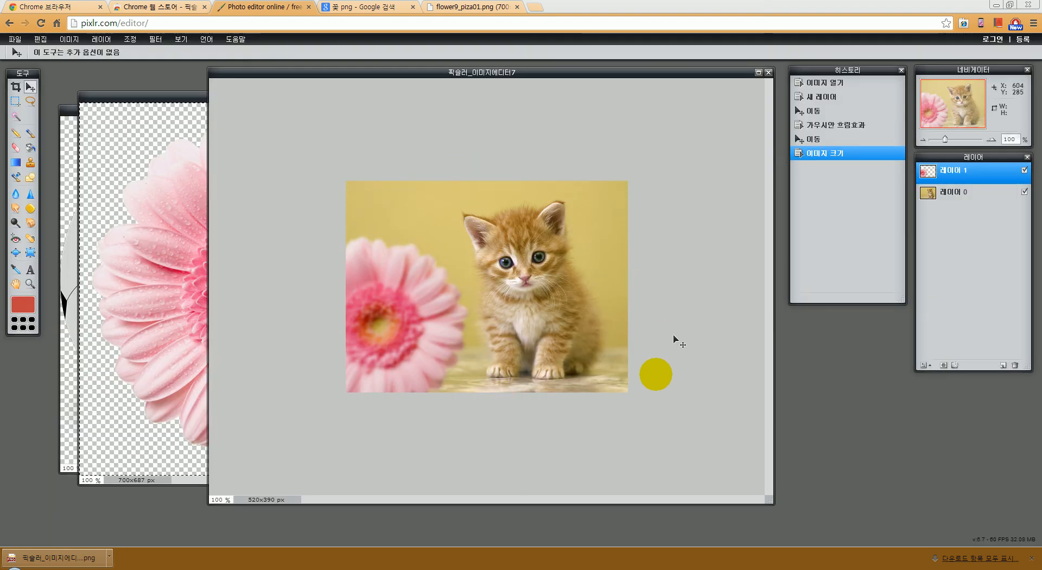
Step: Save the resized composite to the computer as a PNG named 픽슬러_이미지에디터8
left_click(16, 39)
left_click(42, 98)
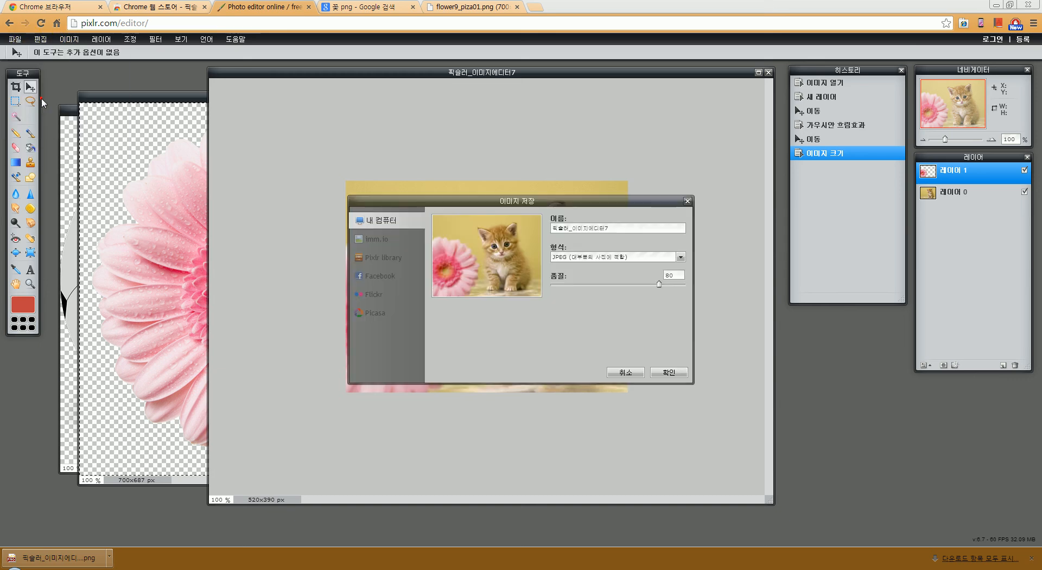
left_click(629, 232)
left_click(645, 259)
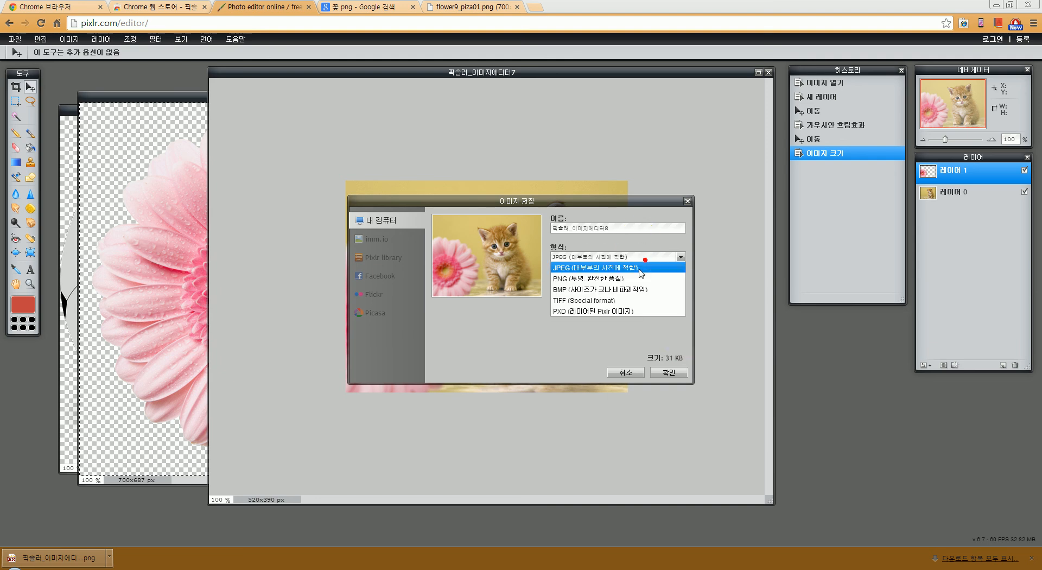
left_click(608, 275)
left_click(665, 374)
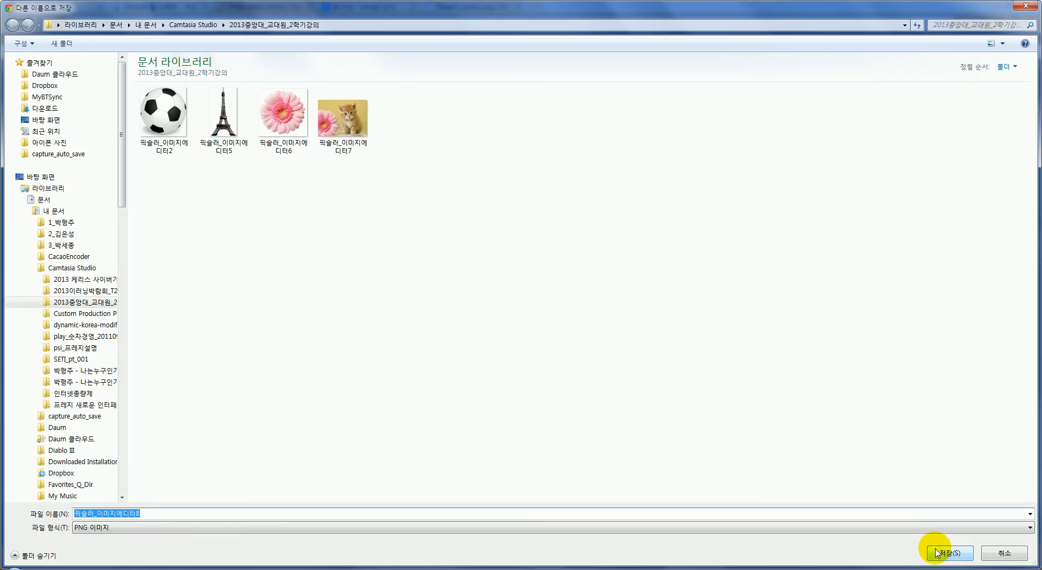
left_click(939, 553)
left_click(662, 326)
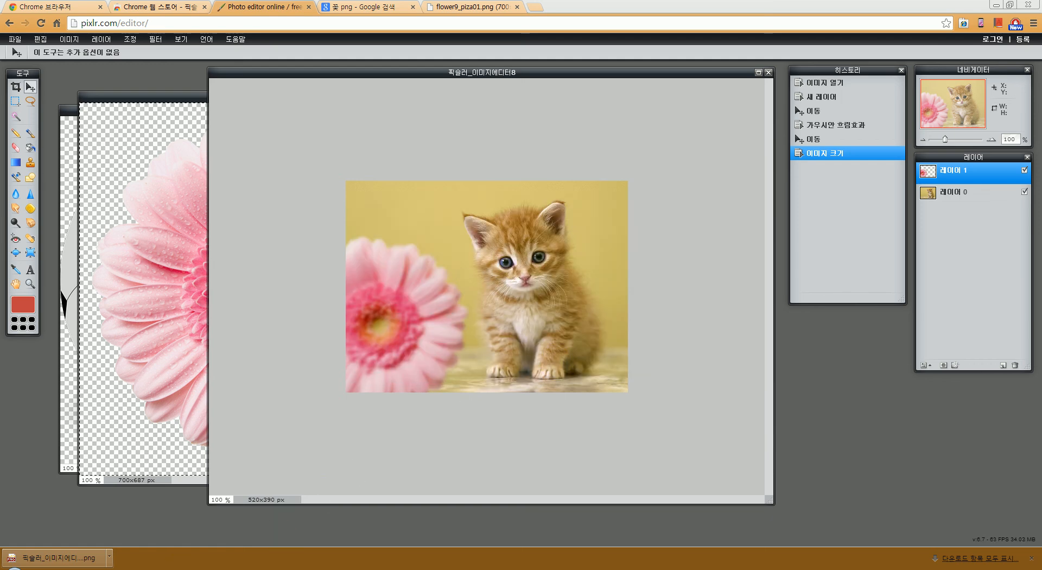
Step: Switch to XnView and view 픽슬러_이미지에디터7 and 픽슬러_이미지에디터8 at full size to compare their dimensions
key("alt+Tab")
left_click(637, 297)
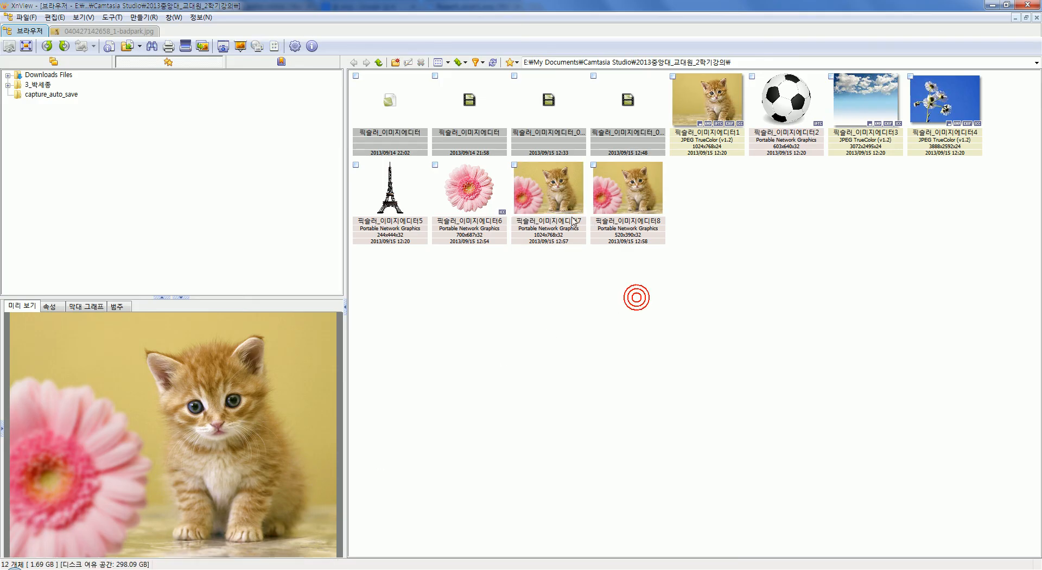
left_click(549, 198)
double_click(551, 203)
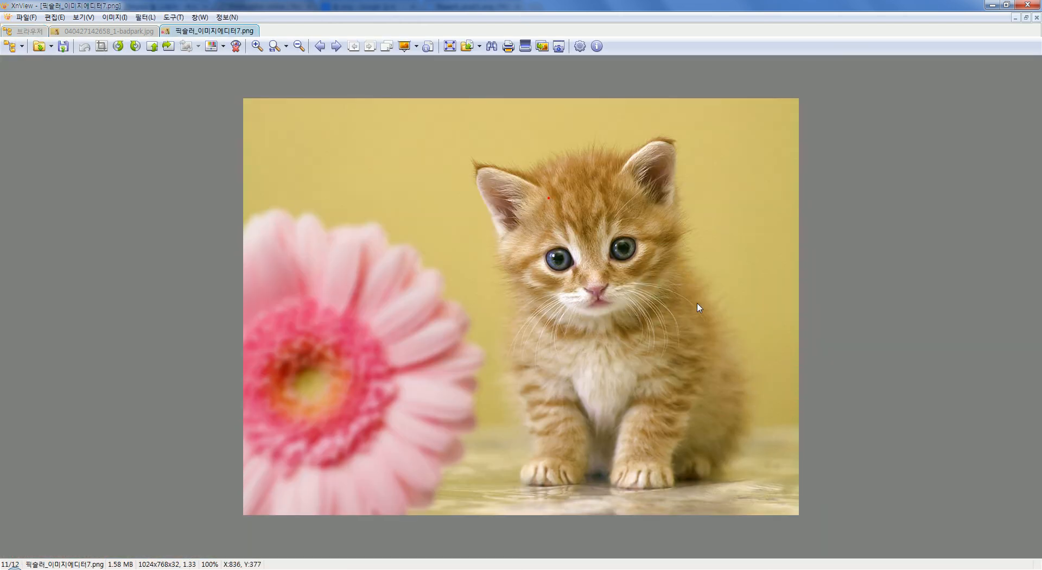
double_click(737, 320)
key("Right")
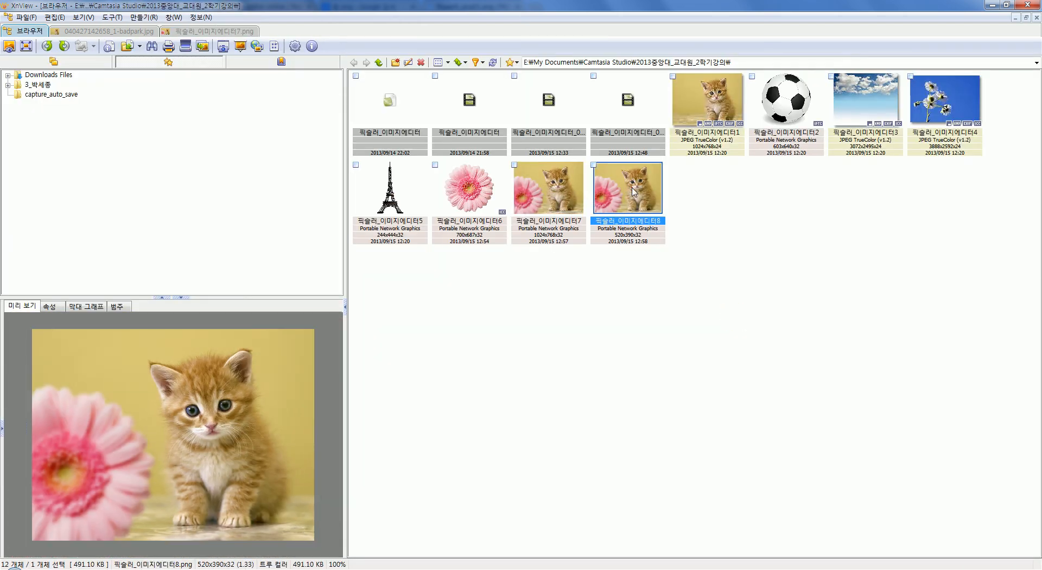
key("Return")
double_click(736, 326)
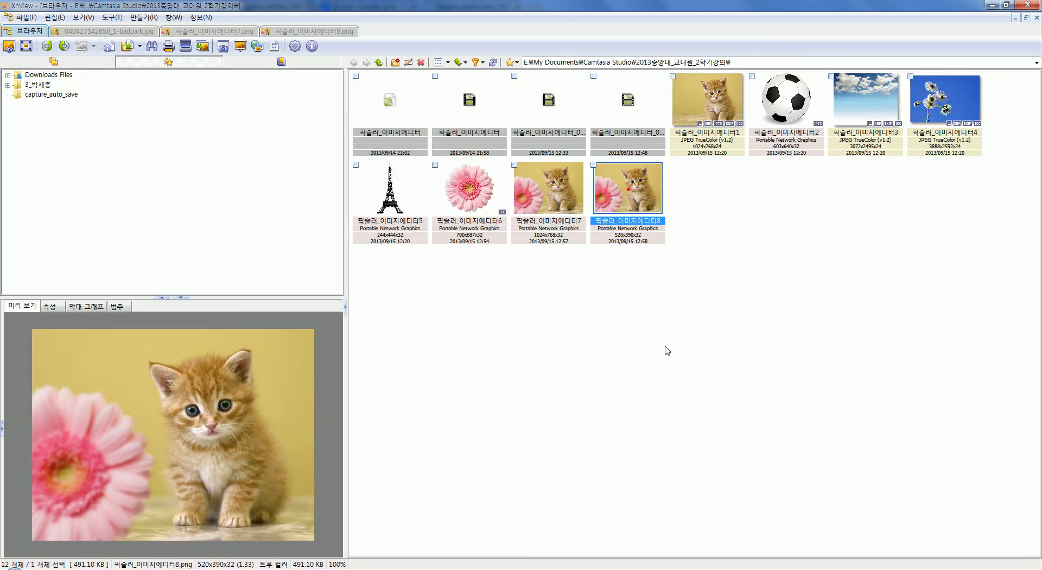
Step: Switch back to Pixlr Editor, bring the flower image window to the front and move it slightly down
left_click(380, 569)
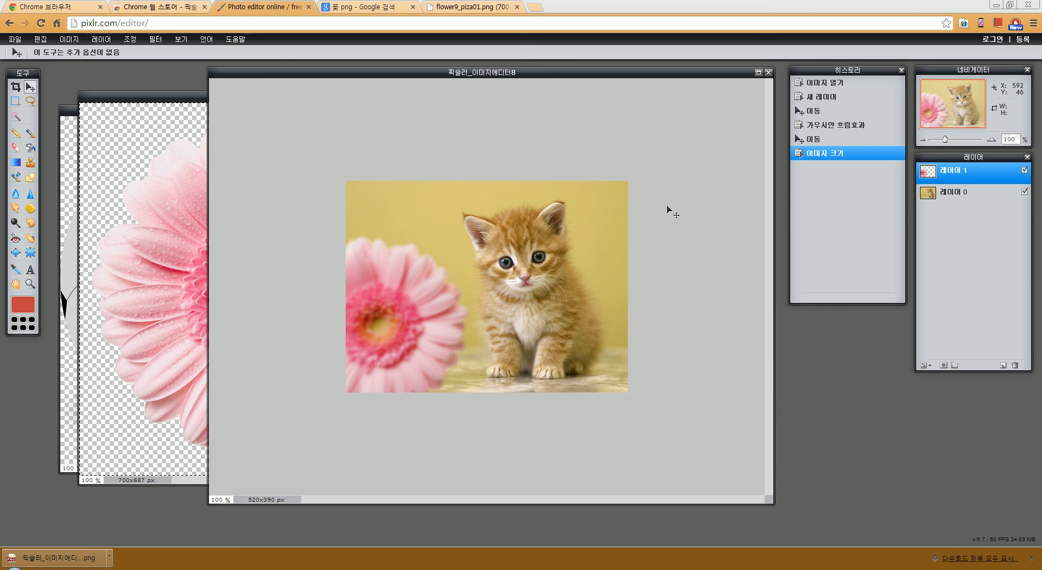
left_click(643, 169)
left_click(144, 96)
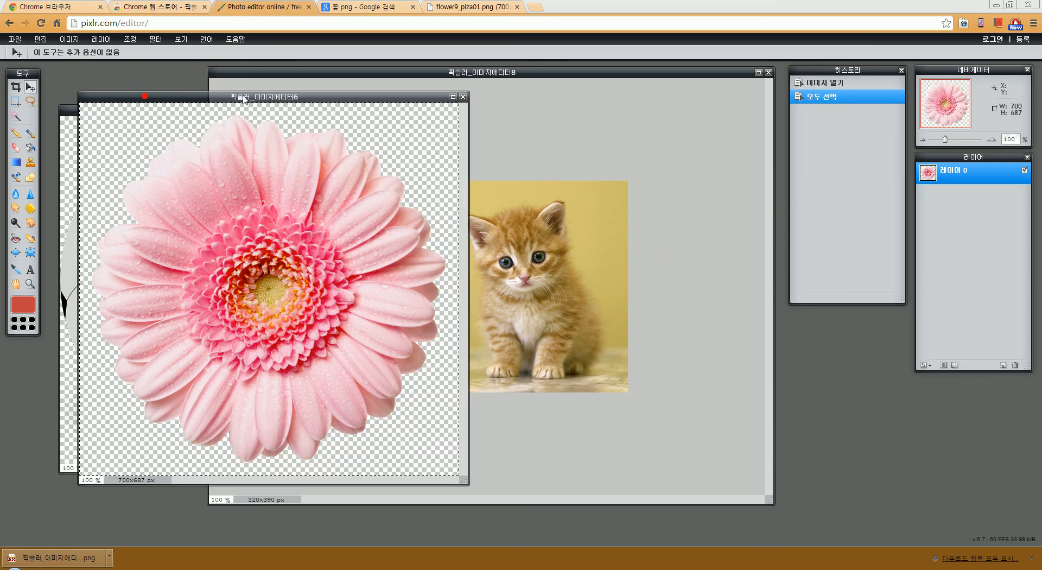
left_click_drag(244, 99, 246, 130)
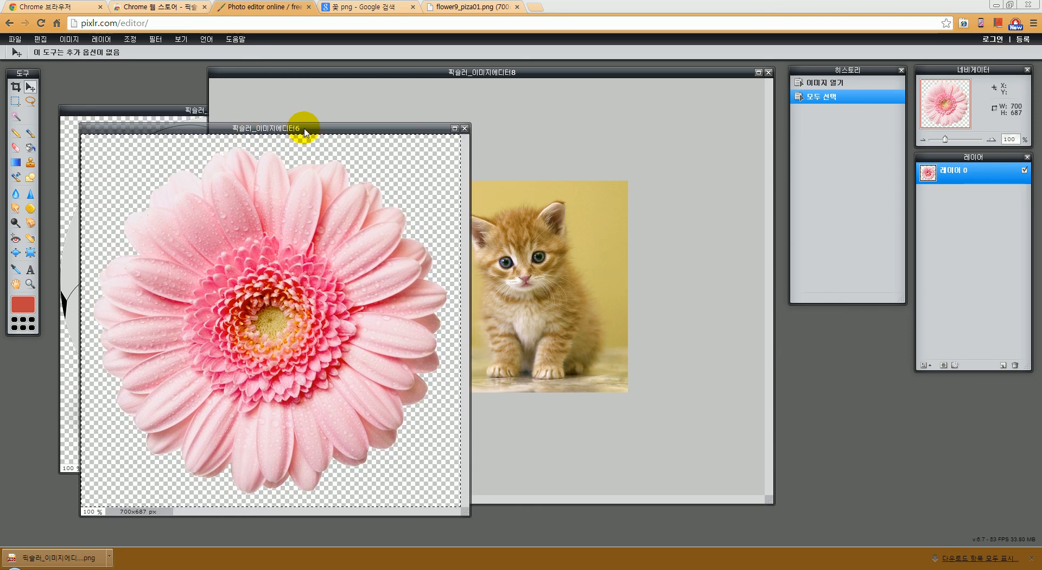